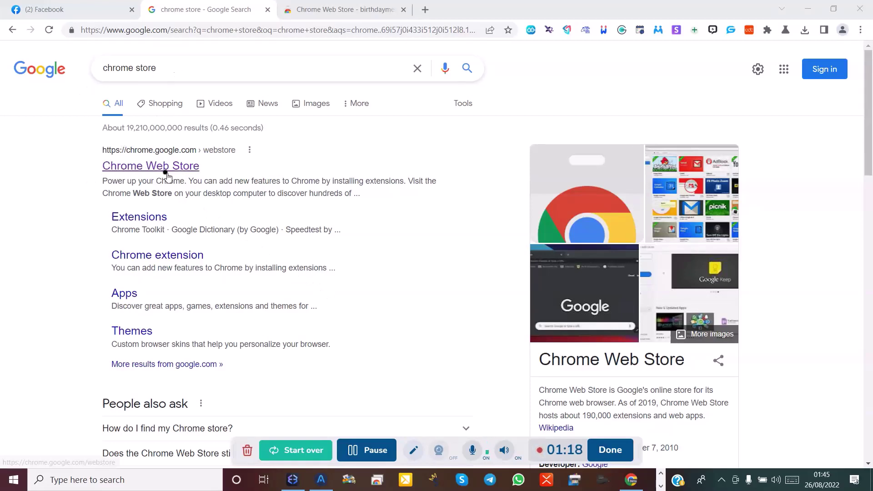
# Switch to the Chrome Web Store tab showing the 'birthdaymessaging' search results.
pyautogui.click(307, 17)
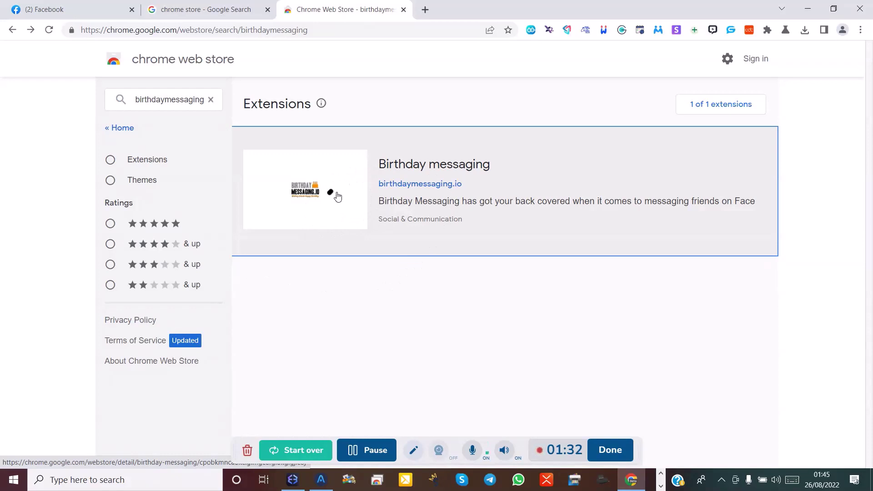
# Open the 'Birthday messaging' result to view its overview page with 0 ratings.
pyautogui.click(409, 164)
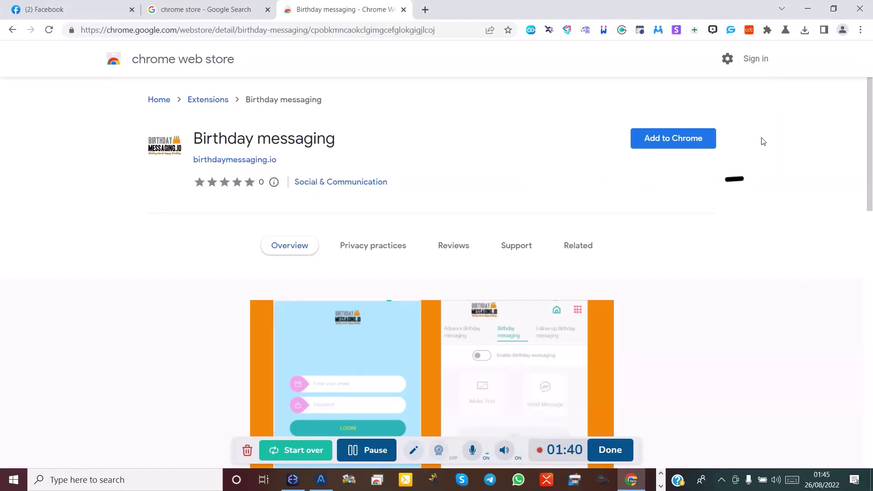
# Add Birthday messaging to Chrome, confirm Add extension, and let the 6.9 MB package download.
pyautogui.click(667, 146)
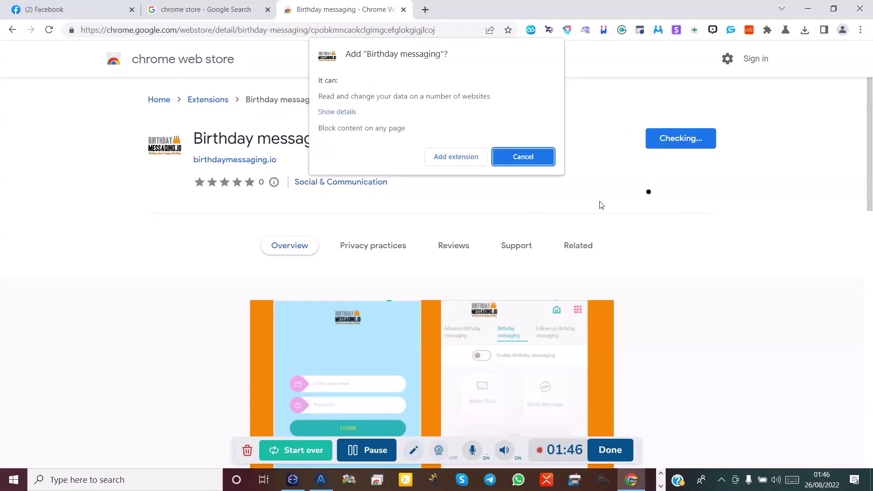
pyautogui.click(448, 159)
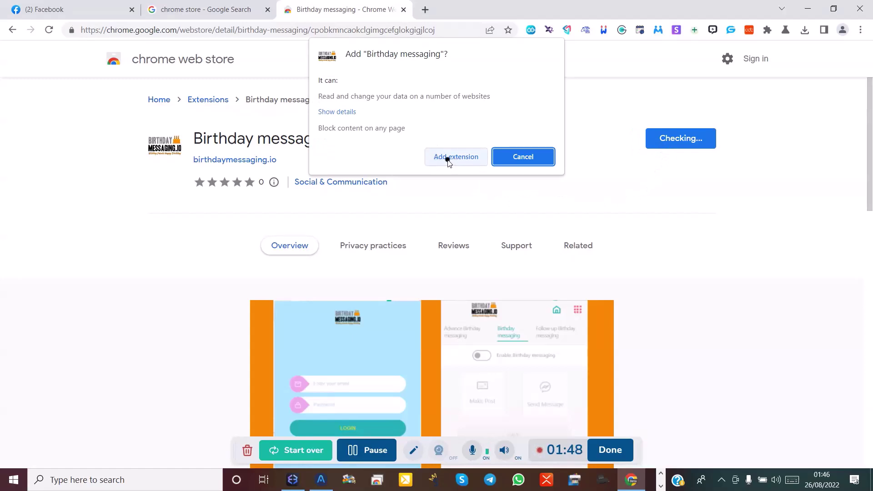
pyautogui.click(448, 159)
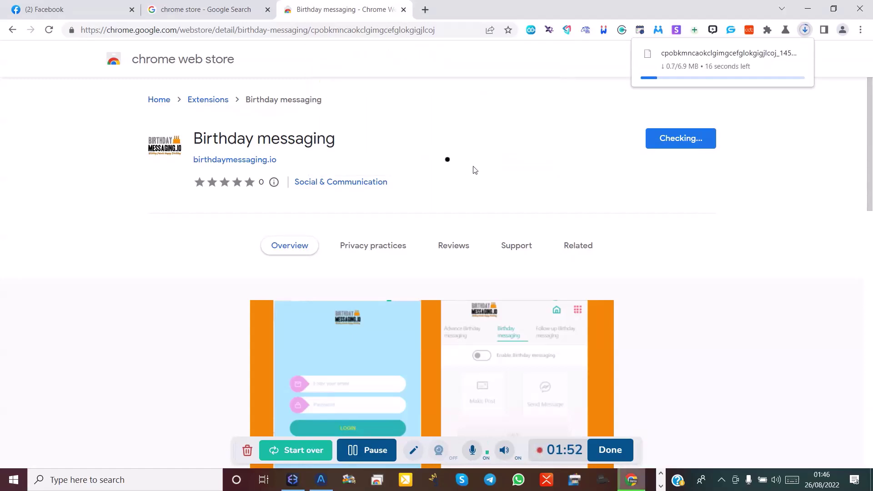
pyautogui.click(456, 169)
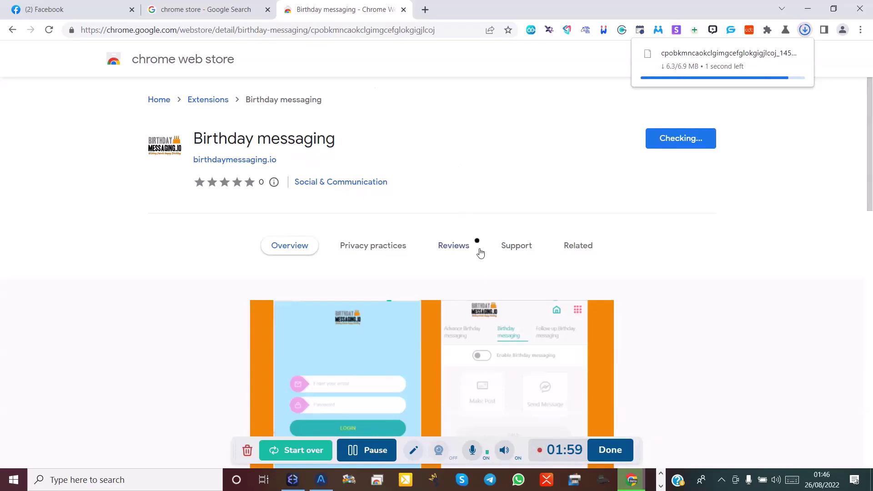
pyautogui.moveTo(495, 304); pyautogui.dragTo(499, 320)
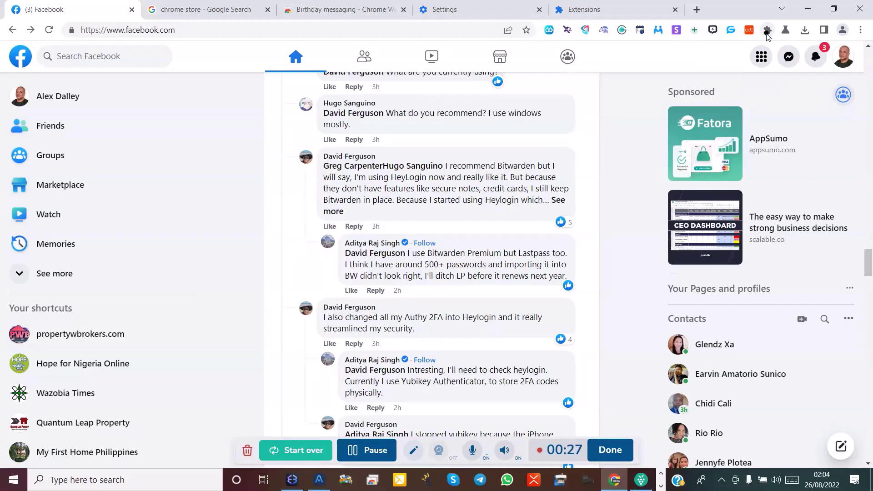
# Pin Birthday messaging to the toolbar from the Extensions menu and open its sign-in window.
pyautogui.click(767, 33)
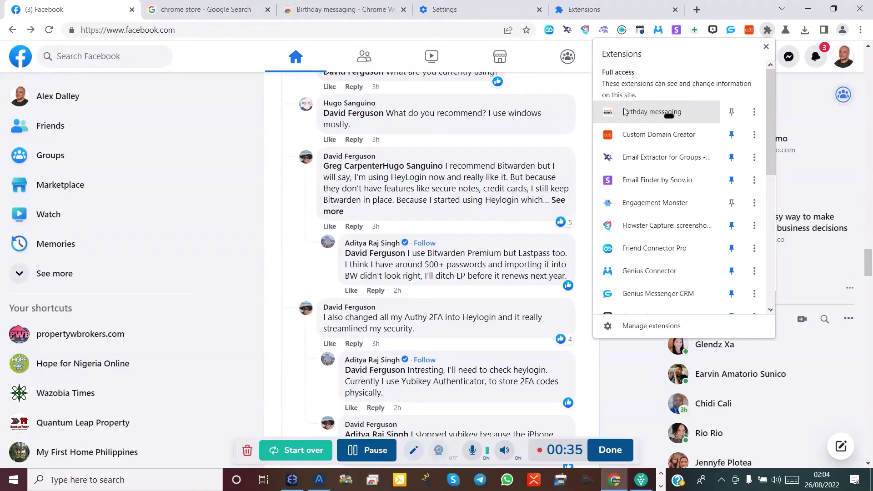
pyautogui.click(731, 113)
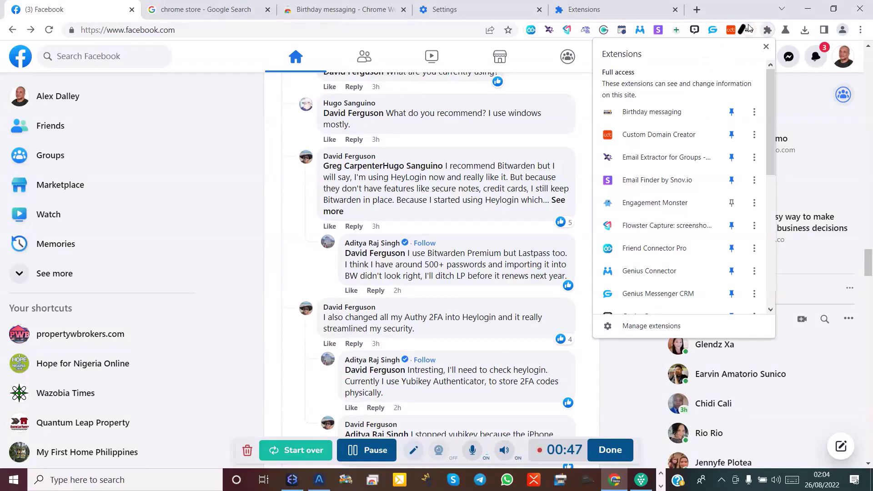
pyautogui.click(734, 9)
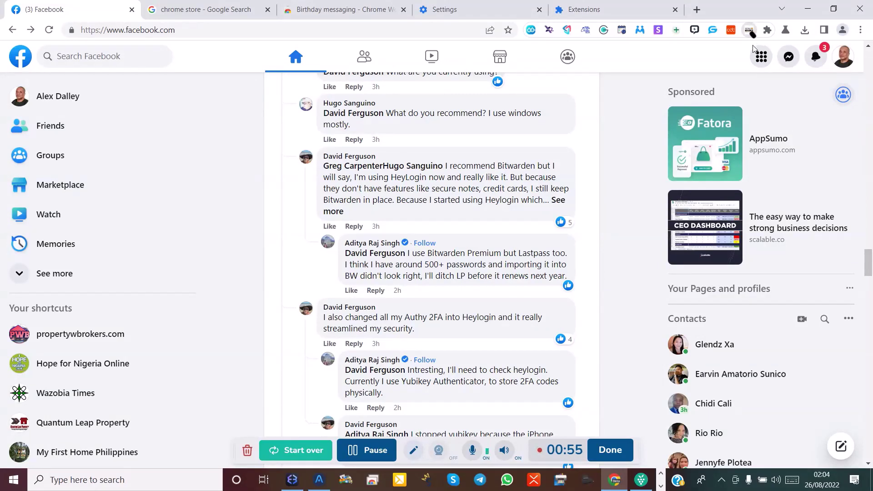
pyautogui.click(749, 30)
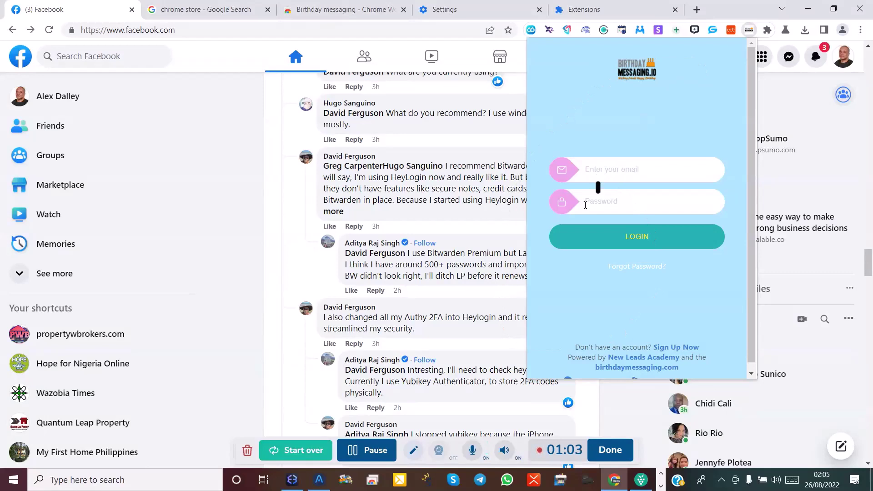
# Fill in the saved account e-mail and the account password, then submit the login.
pyautogui.click(601, 178)
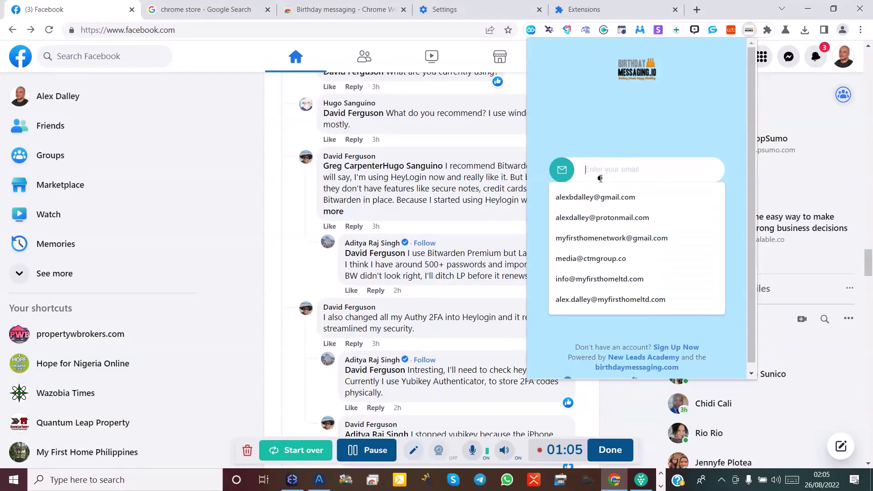
pyautogui.click(595, 197)
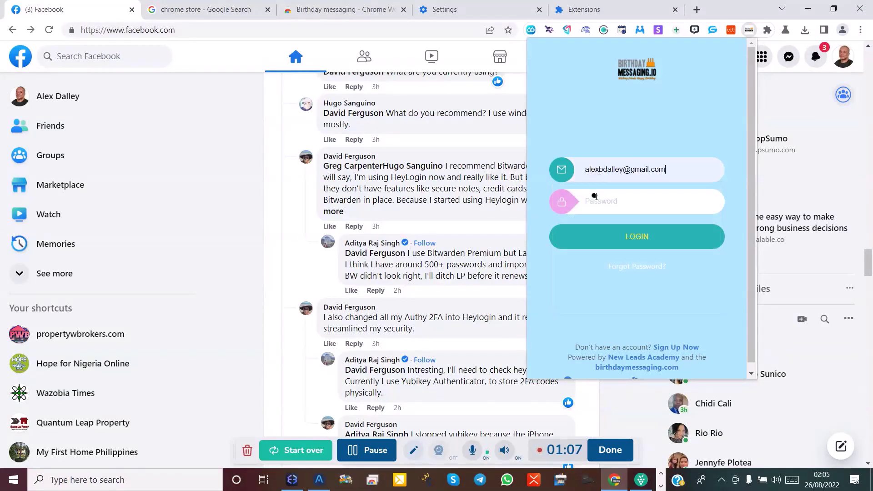
pyautogui.click(592, 200)
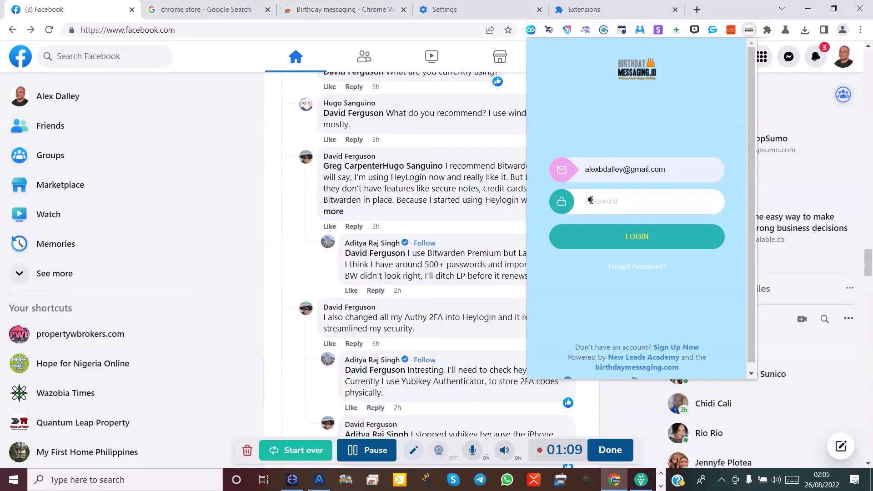
pyautogui.write('••••••')
pyautogui.click(662, 232)
pyautogui.click(639, 242)
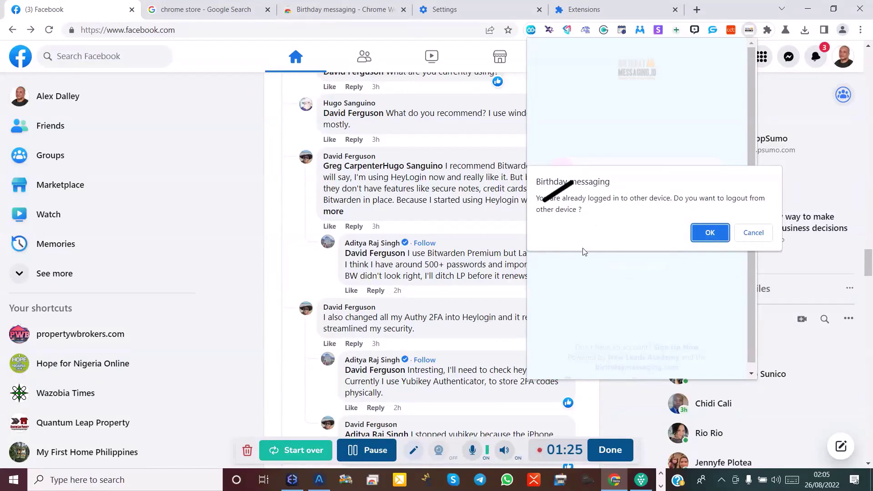
# Confirm signing out of the other device and log in again to reach the settings.
pyautogui.moveTo(693, 226); pyautogui.dragTo(703, 226)
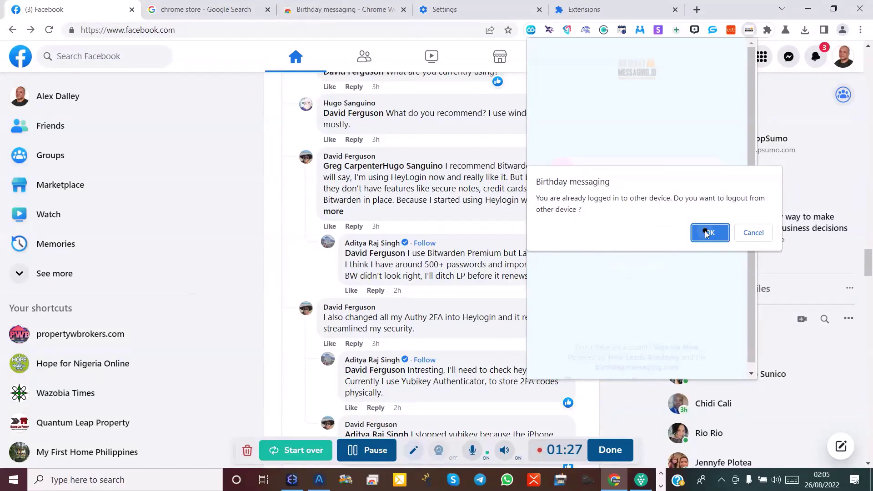
pyautogui.click(707, 233)
pyautogui.click(705, 244)
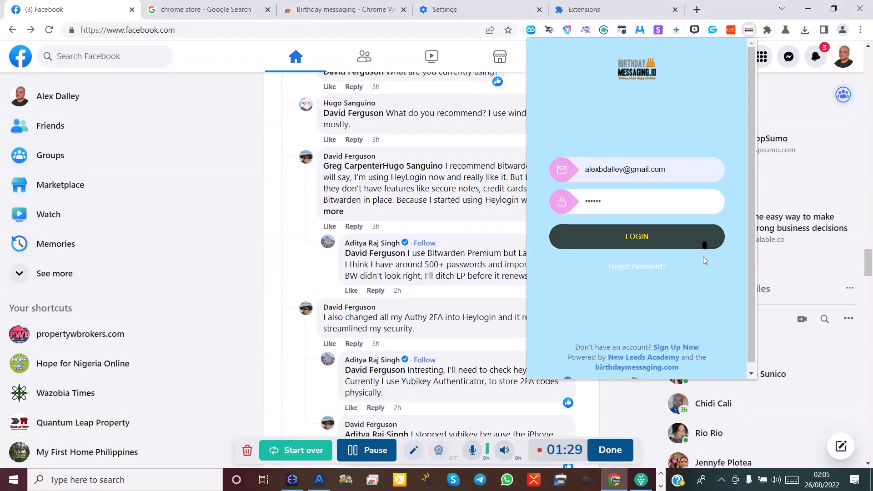
pyautogui.click(579, 229)
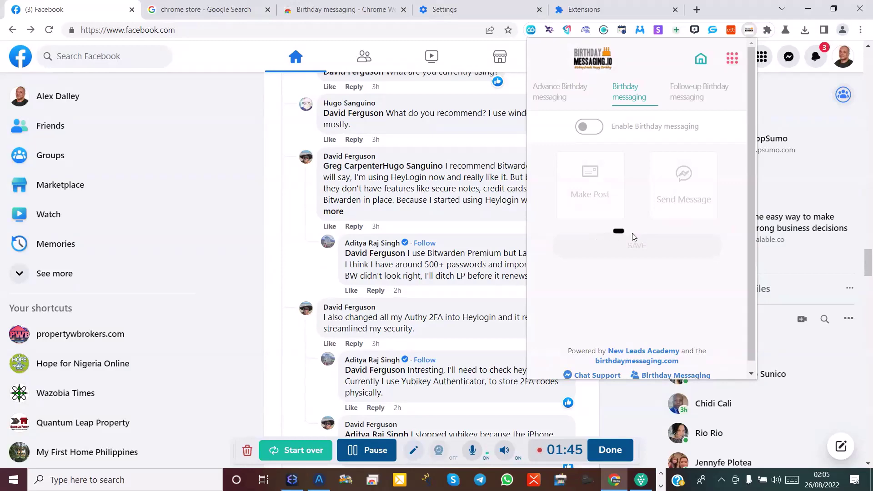
# Scroll the popup and open the pink hamburger account menu.
pyautogui.scroll(-1, 636, 226)
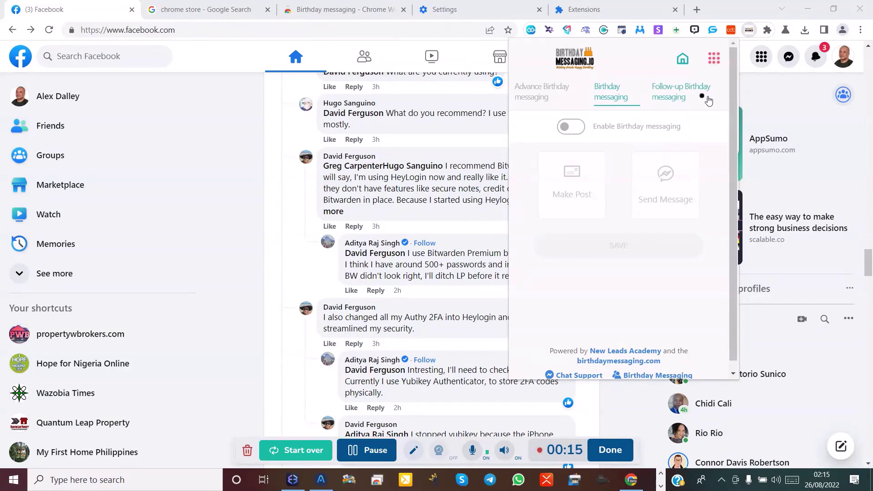
pyautogui.click(713, 64)
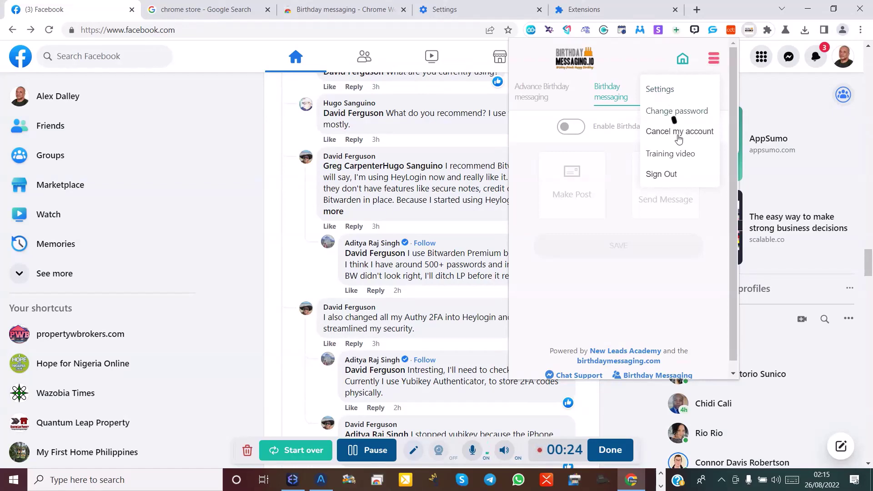
# Reset the account password by filling the current, new and repeat new password fields.
pyautogui.click(660, 113)
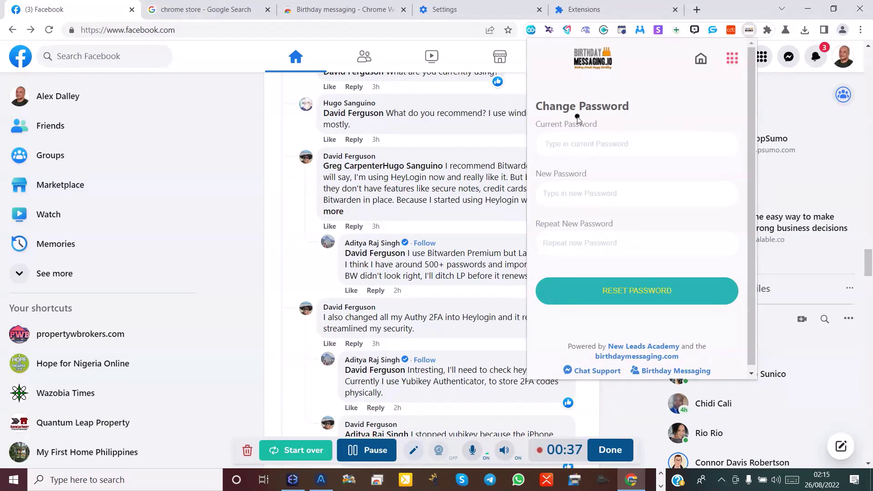
pyautogui.write('a')
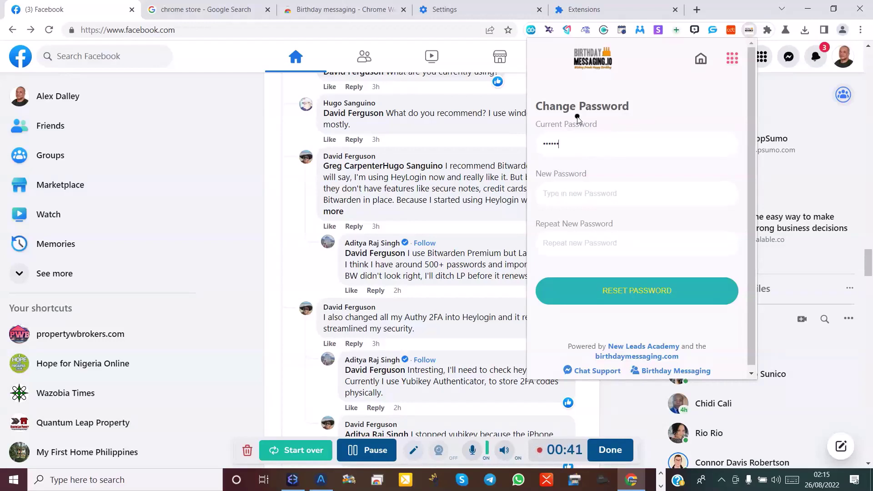
pyautogui.click(561, 203)
pyautogui.write('a')
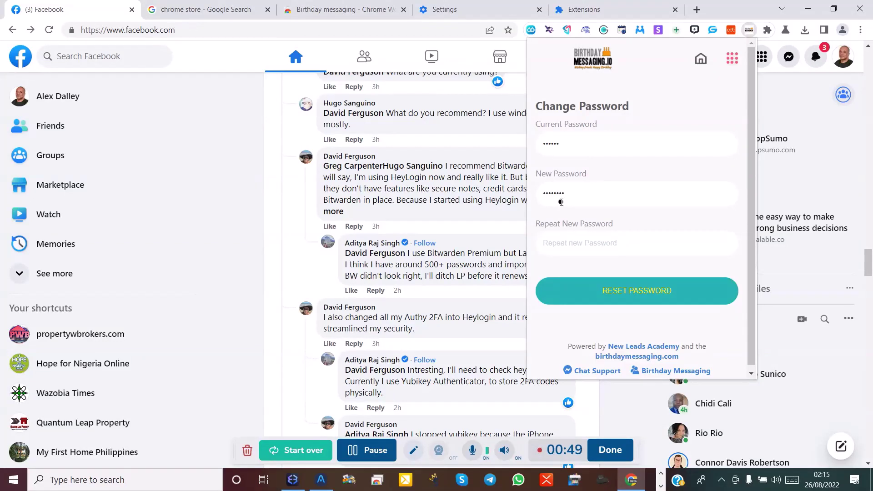
pyautogui.click(557, 242)
pyautogui.write('a')
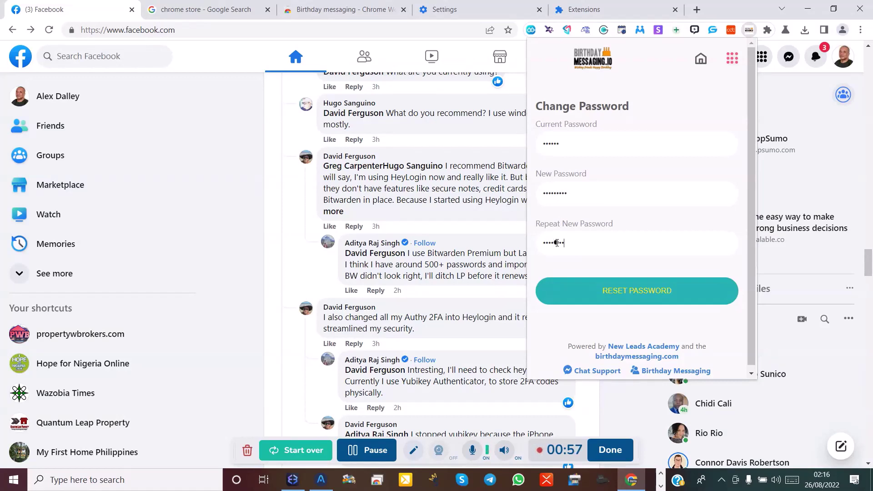
pyautogui.click(656, 291)
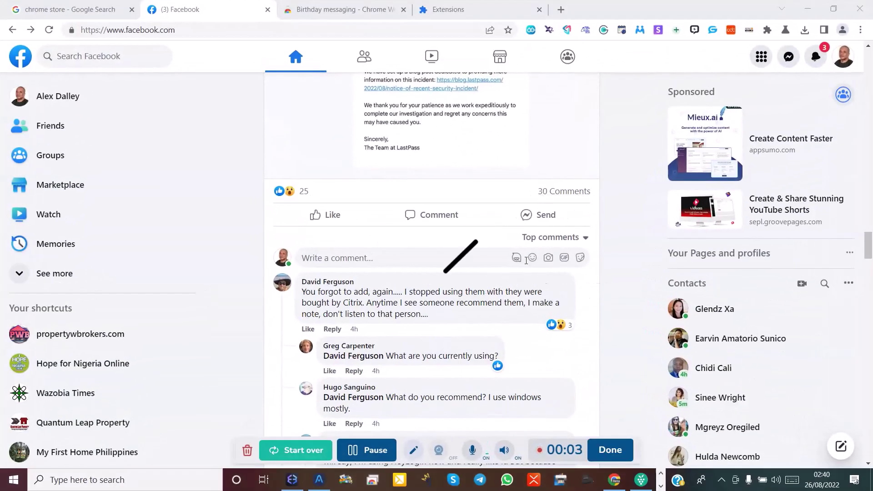
# Reopen the Birthday messaging popup, switch Enable Birthday messaging on, and show the account menu.
pyautogui.click(748, 30)
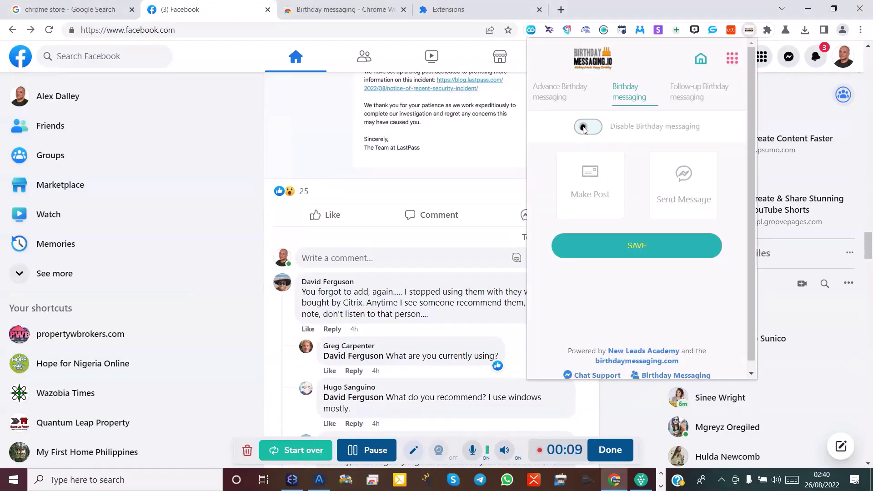
pyautogui.click(584, 128)
pyautogui.click(732, 60)
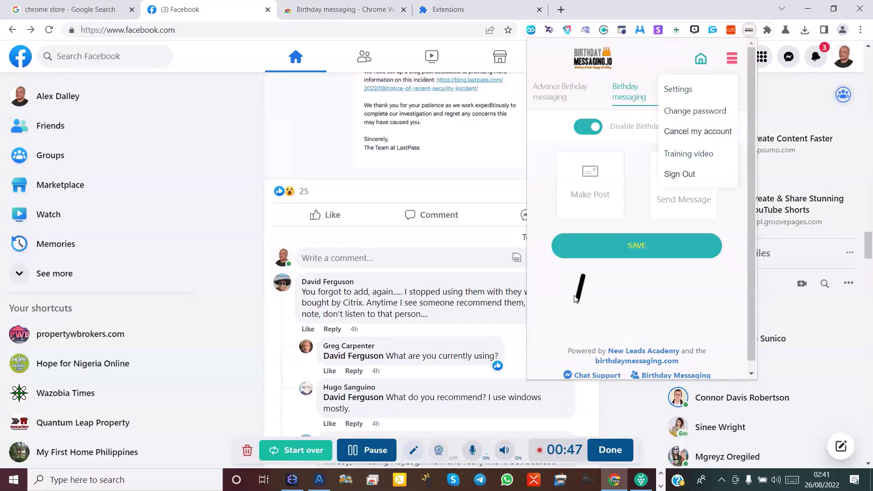
# Return to the extension's home view and open the Advance Birthday messaging tab.
pyautogui.moveTo(643, 103); pyautogui.dragTo(614, 204)
pyautogui.click(701, 60)
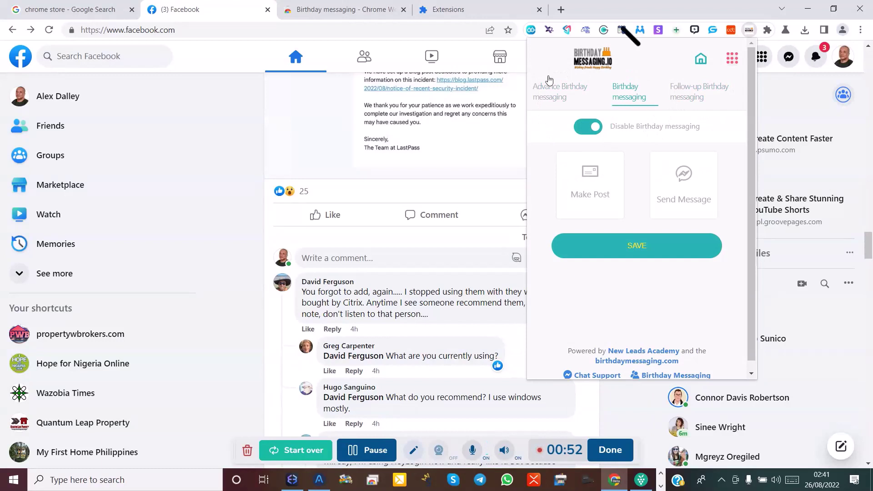
pyautogui.click(702, 61)
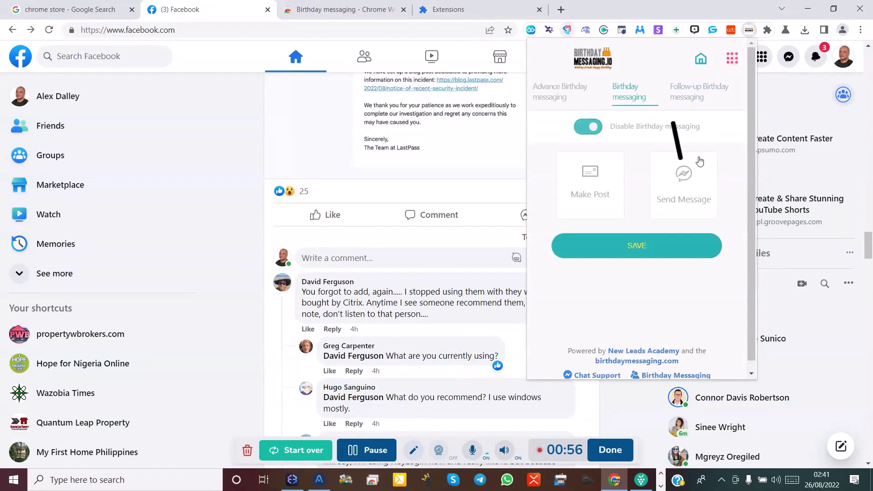
pyautogui.click(730, 63)
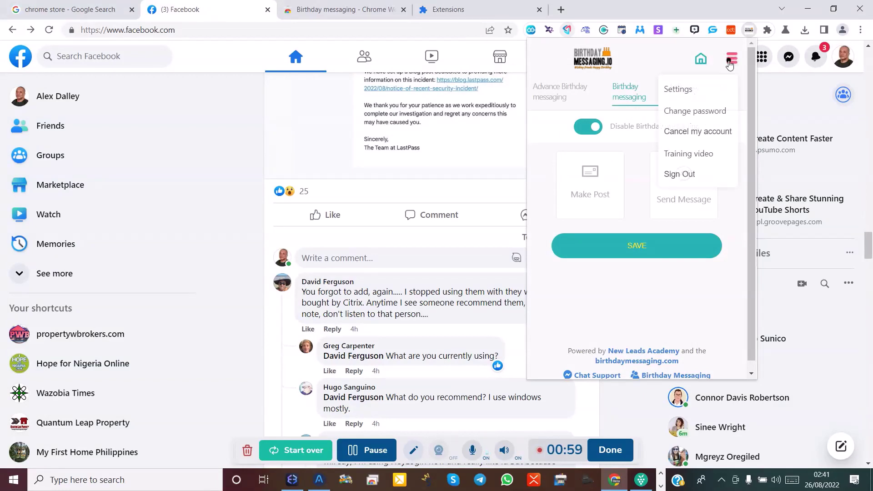
pyautogui.click(642, 59)
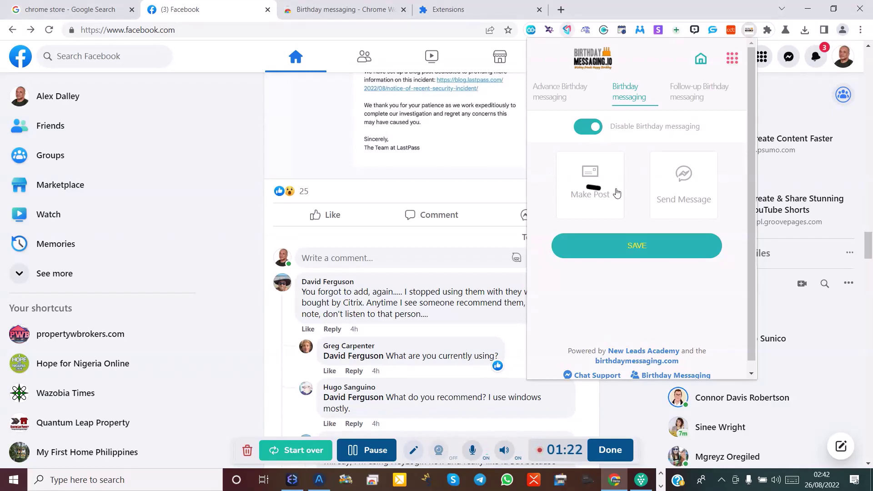
pyautogui.click(561, 101)
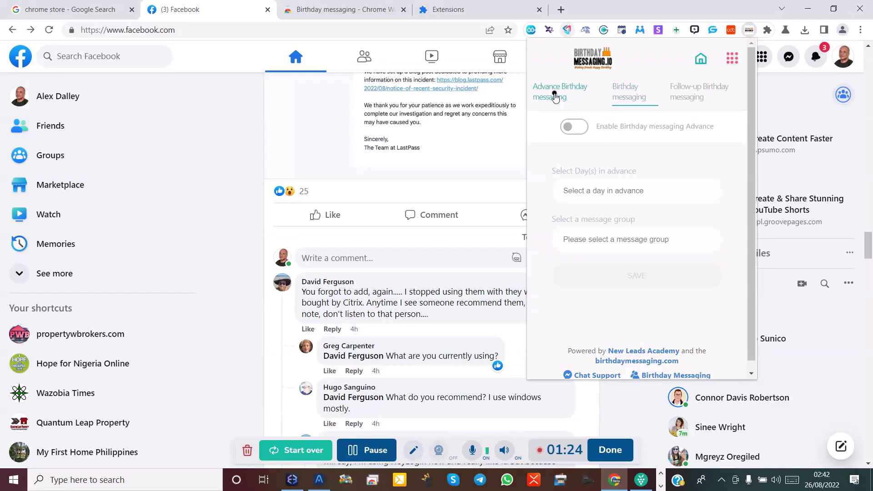
# Turn on the Advance Birthday messaging toggle and go back to the Birthday messaging tab.
pyautogui.click(575, 129)
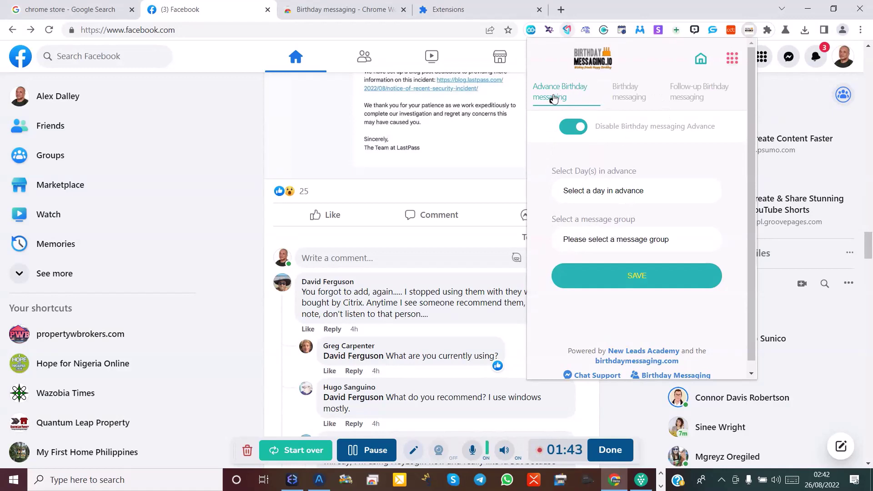
pyautogui.click(630, 98)
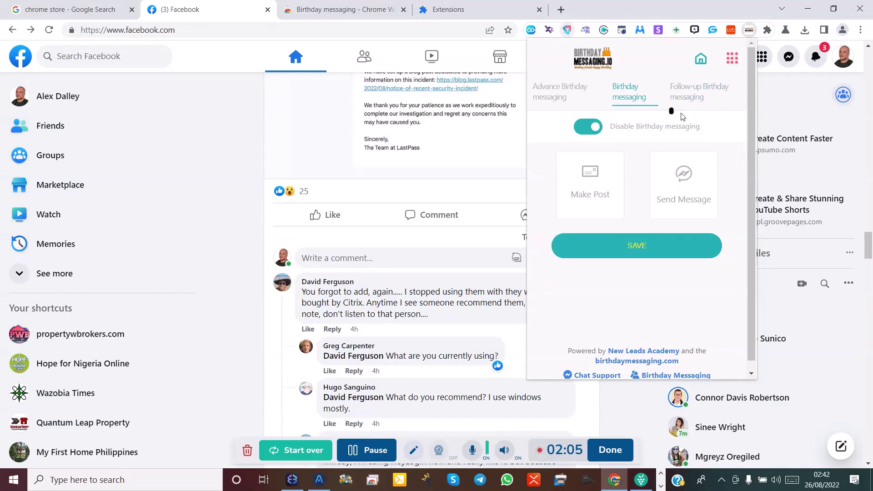
# Switch on Follow-up Birthday messaging, leaving the follow-up day and message group unset.
pyautogui.click(600, 131)
pyautogui.click(704, 92)
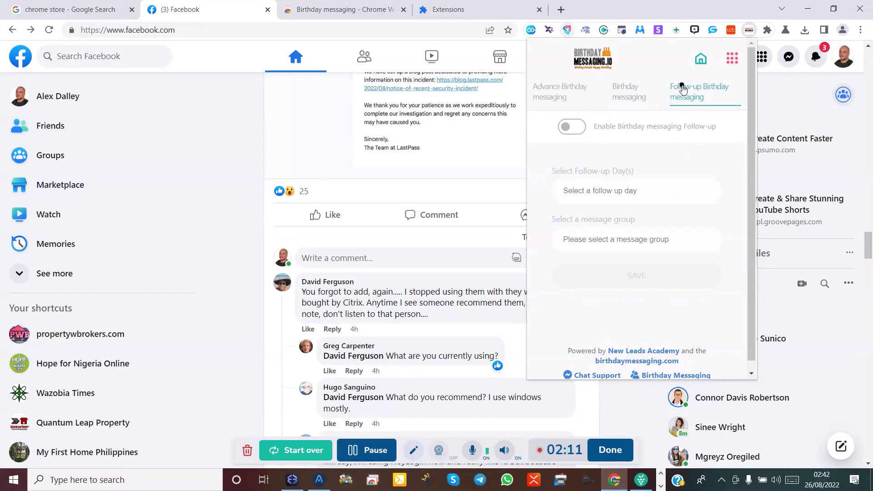
pyautogui.click(575, 127)
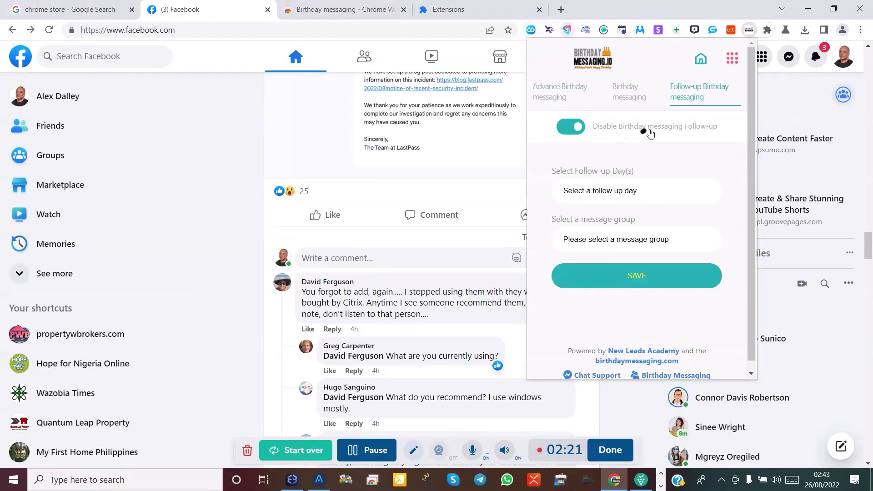
pyautogui.click(732, 60)
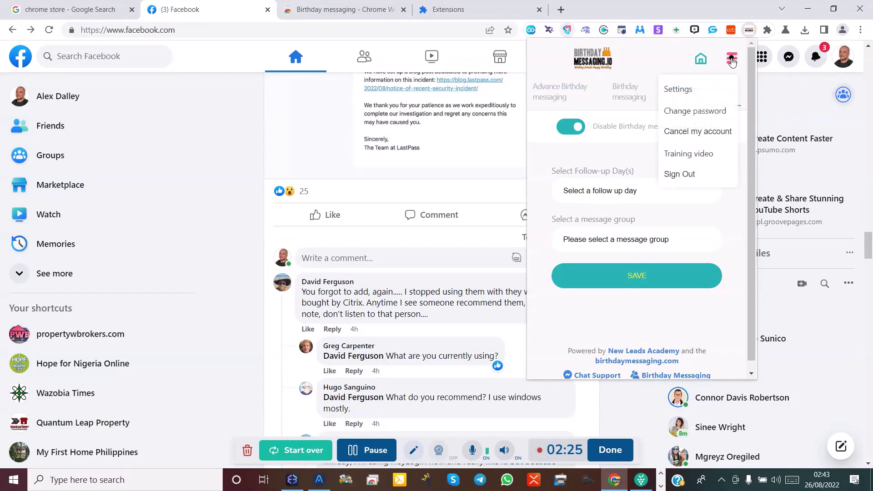
# Go to Settings and view the Messages section, whose Message Segments list is empty.
pyautogui.click(678, 90)
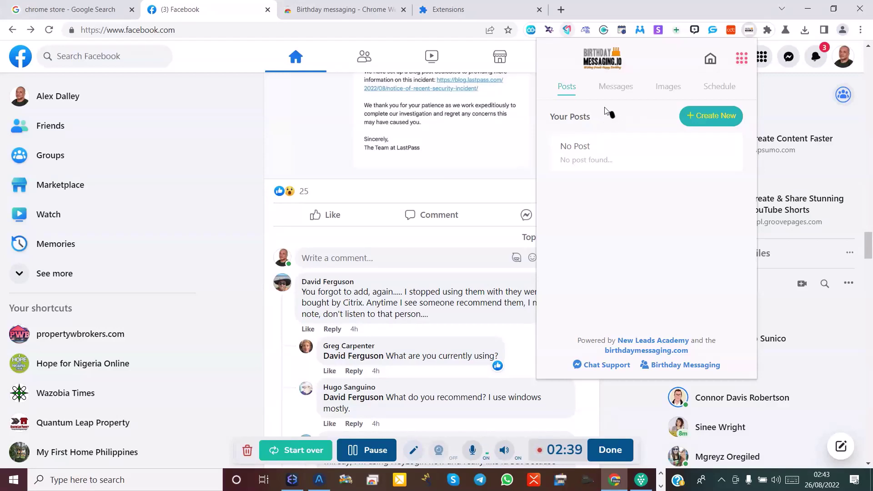
pyautogui.moveTo(568, 90); pyautogui.dragTo(555, 89)
pyautogui.click(706, 121)
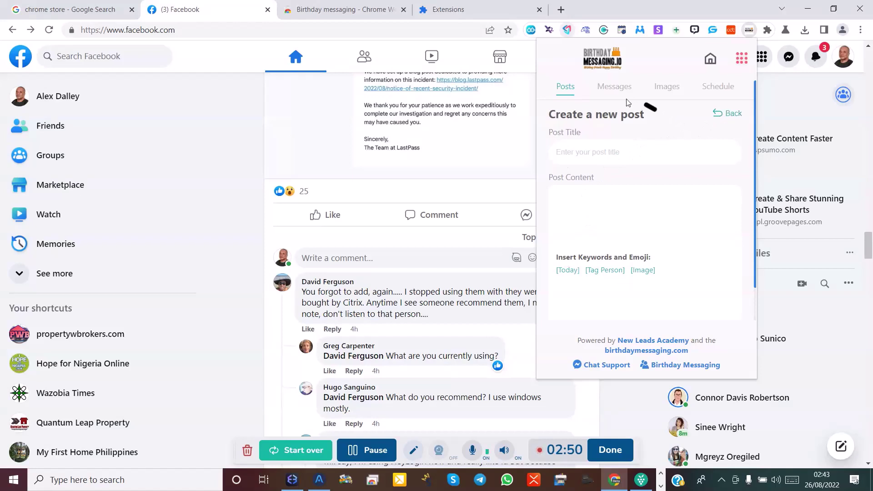
pyautogui.click(611, 89)
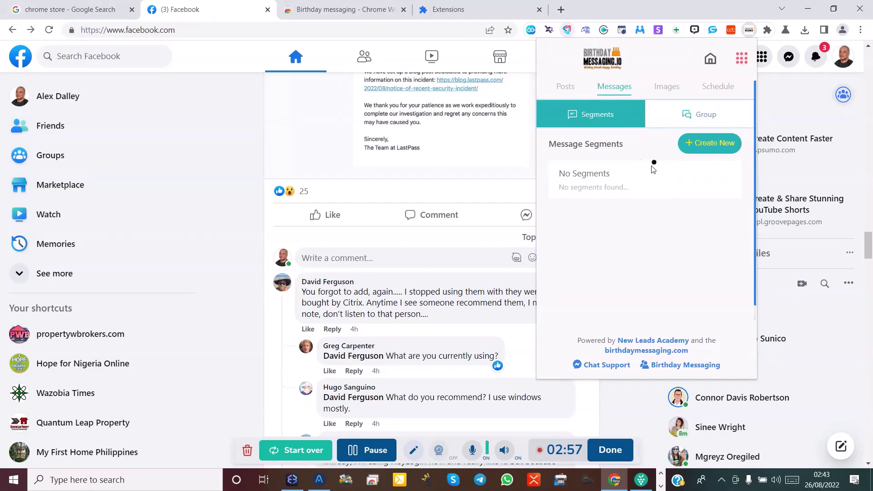
# Check the Images section, then return home and close the popup on the Facebook group page.
pyautogui.click(665, 91)
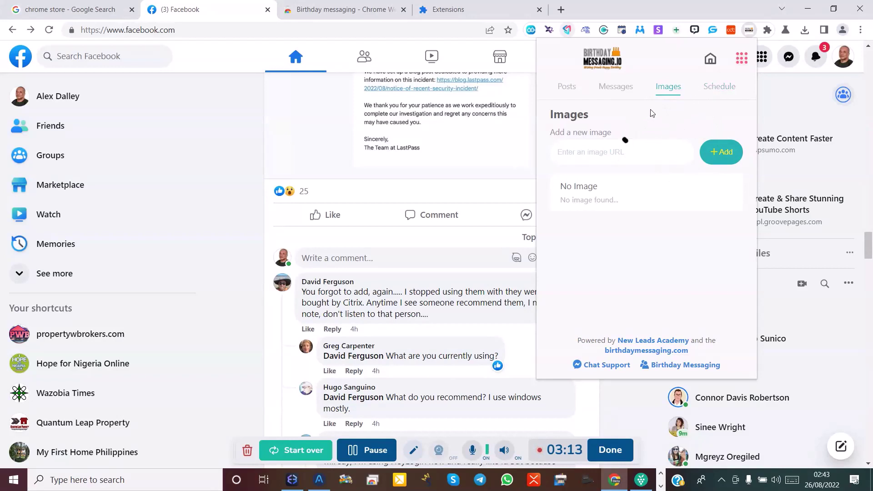
pyautogui.click(711, 59)
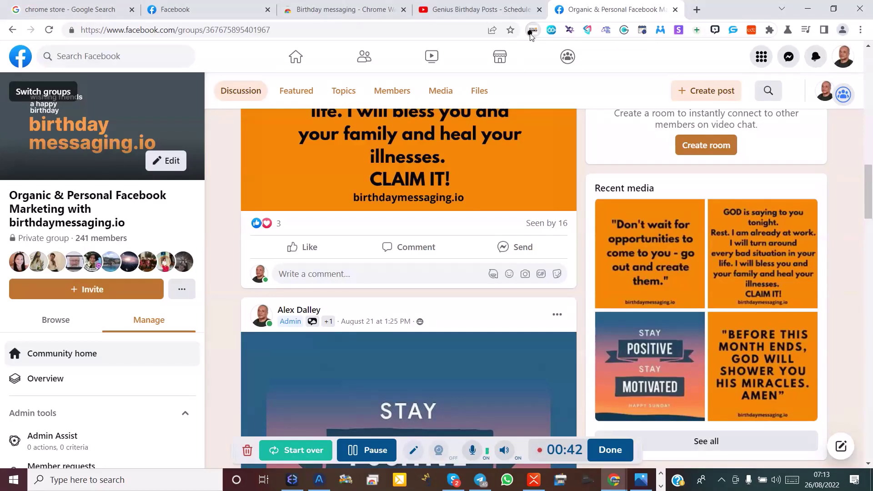
# On the group page, enable Birthday messaging and try both the Make Post and Send Message options.
pyautogui.click(528, 37)
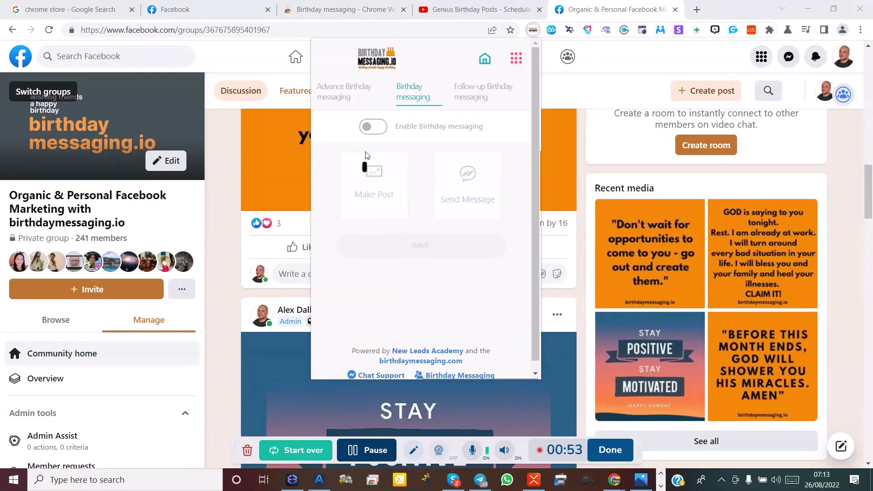
pyautogui.click(374, 127)
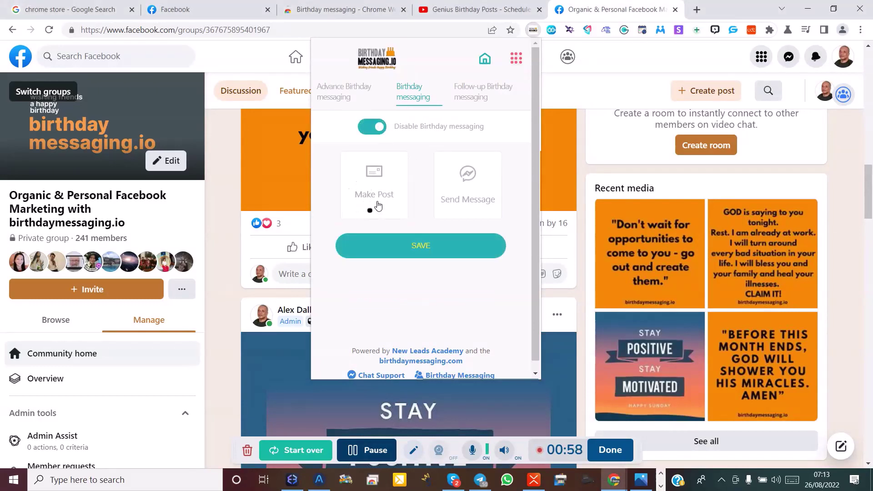
pyautogui.click(369, 205)
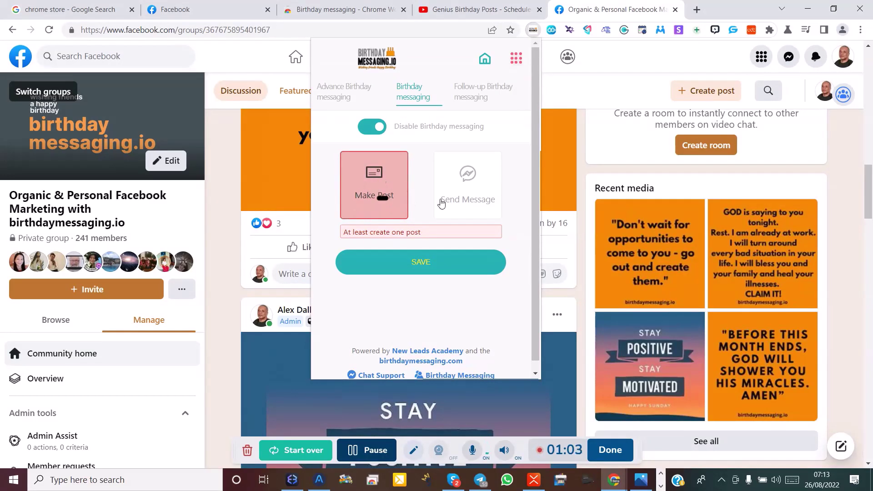
pyautogui.click(468, 201)
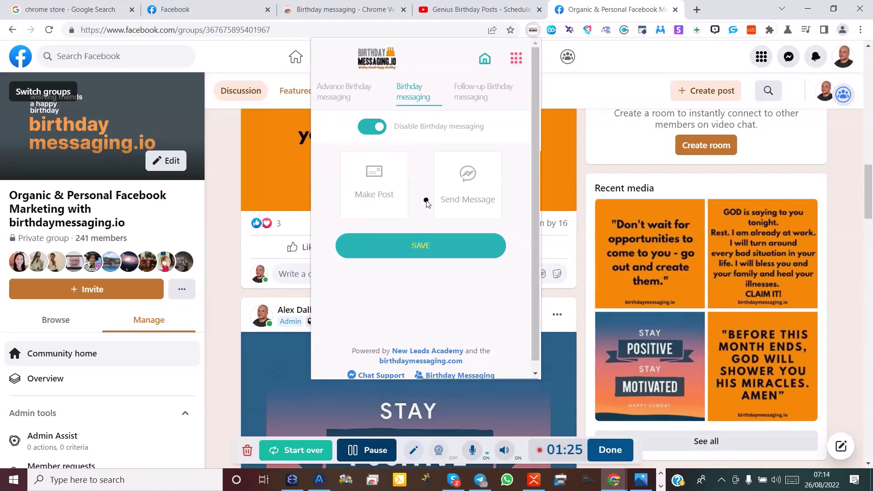
pyautogui.click(517, 64)
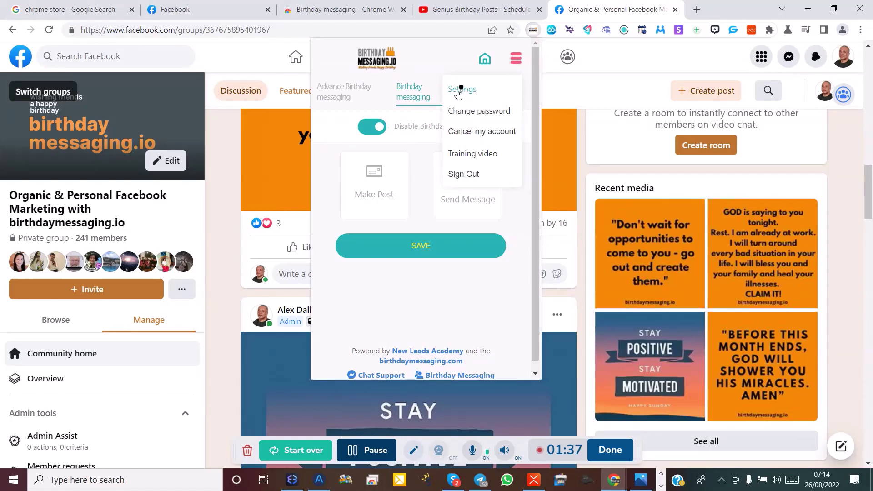
# Review the Messages, Images and Schedule settings sections, where Schedule shows a 1 Min time delay.
pyautogui.click(452, 92)
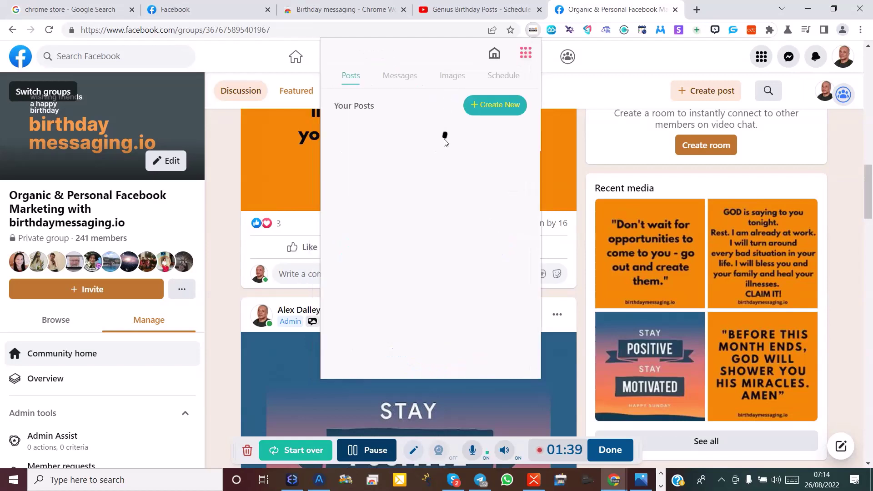
pyautogui.click(376, 452)
pyautogui.click(376, 453)
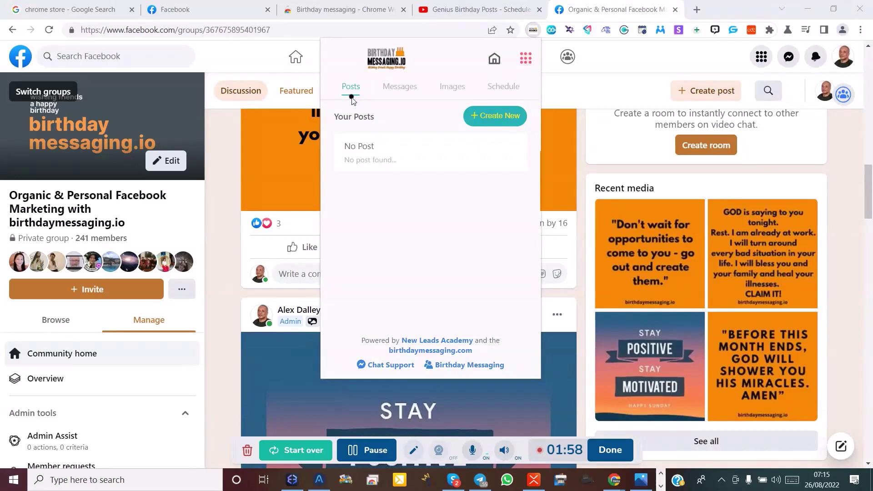
pyautogui.click(393, 93)
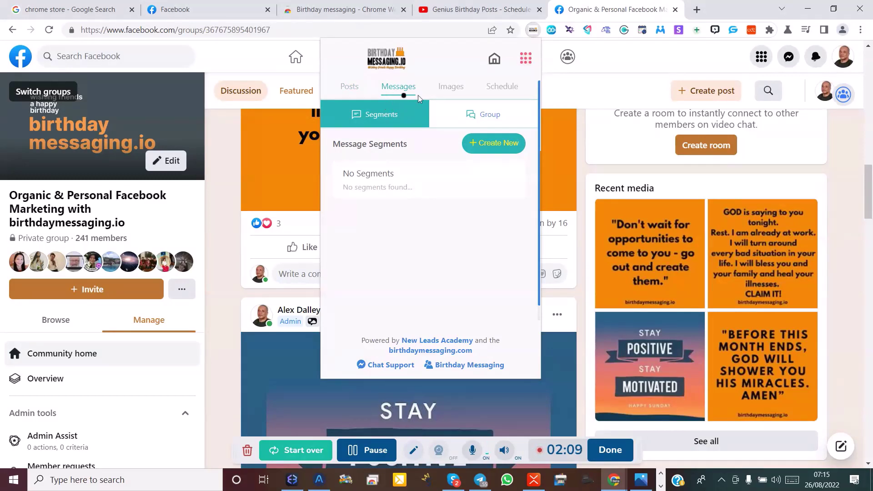
pyautogui.click(451, 90)
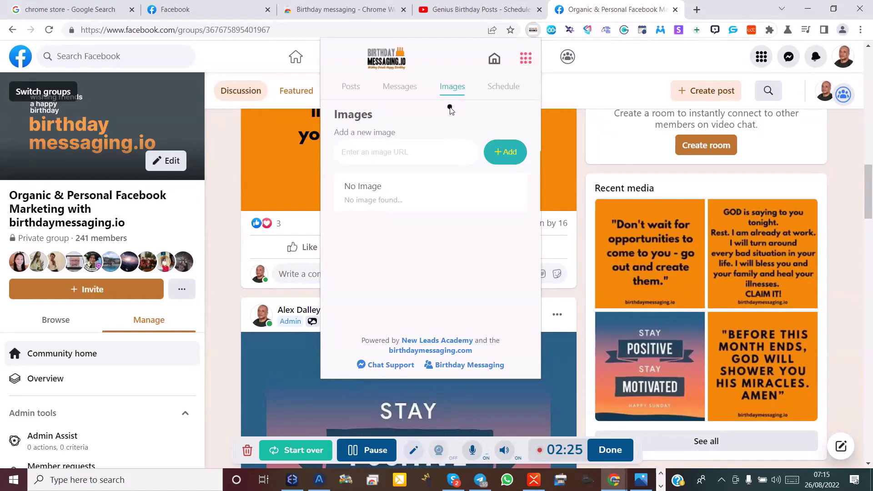
pyautogui.click(504, 90)
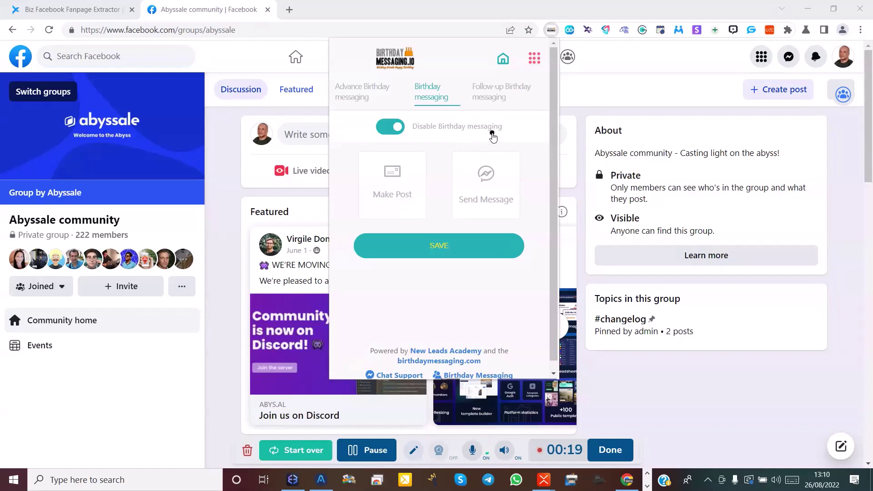
# Reopen the popup and go to Settings to see the BIRTHDAY 1 (NEUTRAL - POST) entry under Posts.
pyautogui.click(504, 60)
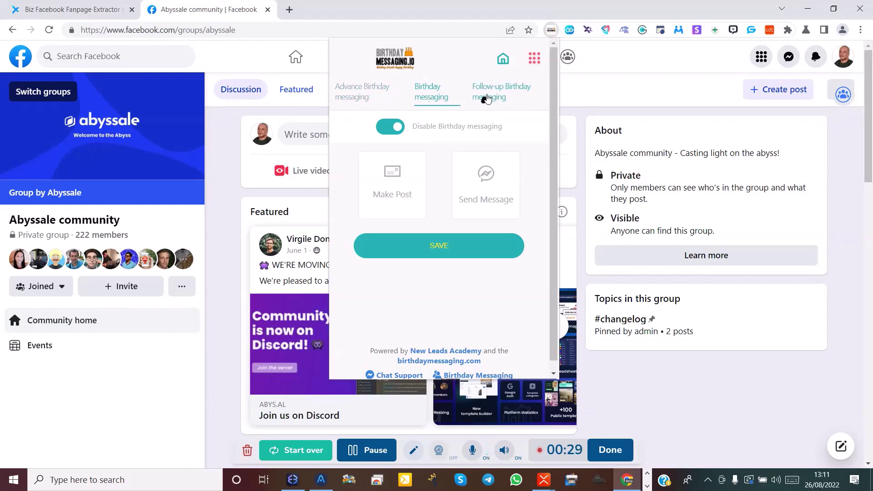
pyautogui.click(535, 61)
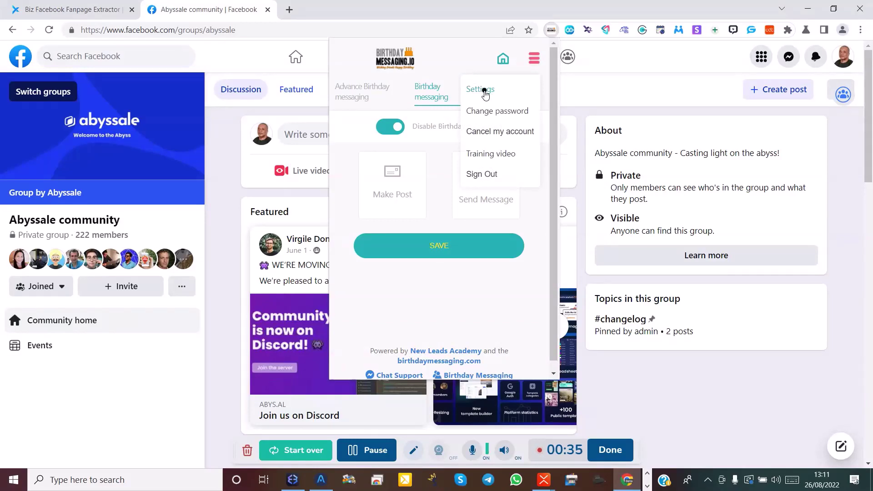
pyautogui.click(484, 91)
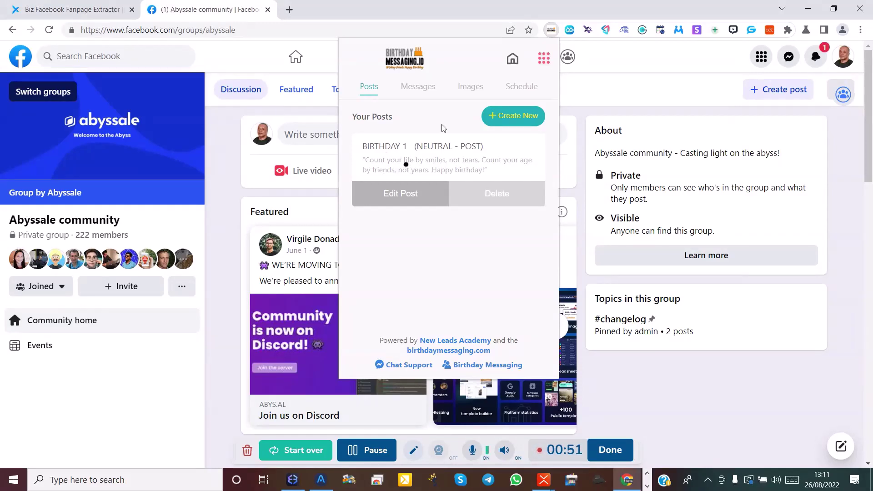
# Switch birthday messaging on, then start a blank new post under Settings > Posts.
pyautogui.click(513, 65)
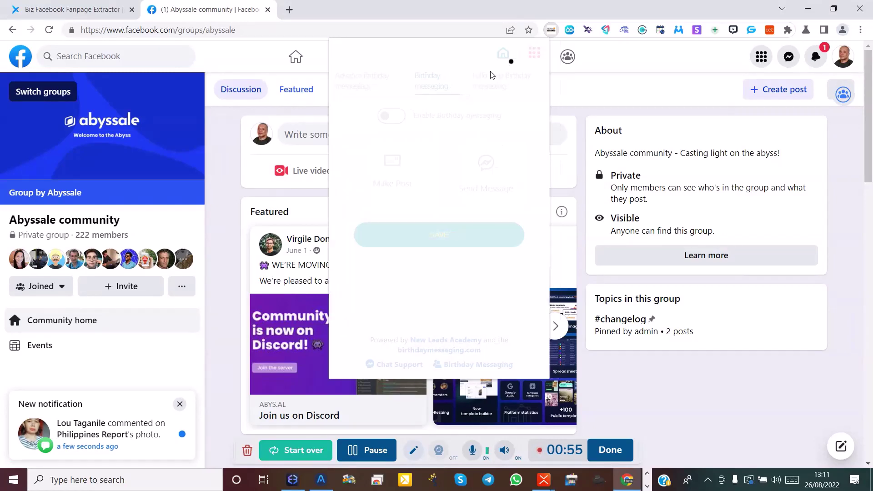
pyautogui.click(389, 127)
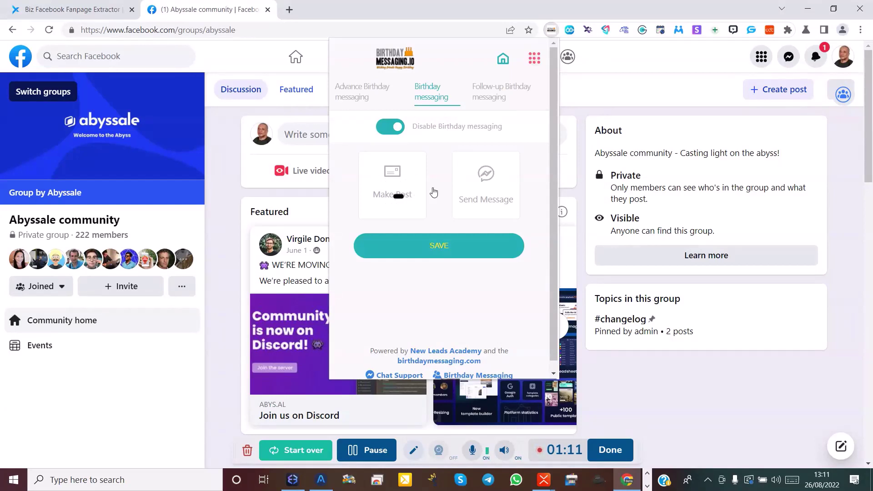
pyautogui.click(530, 61)
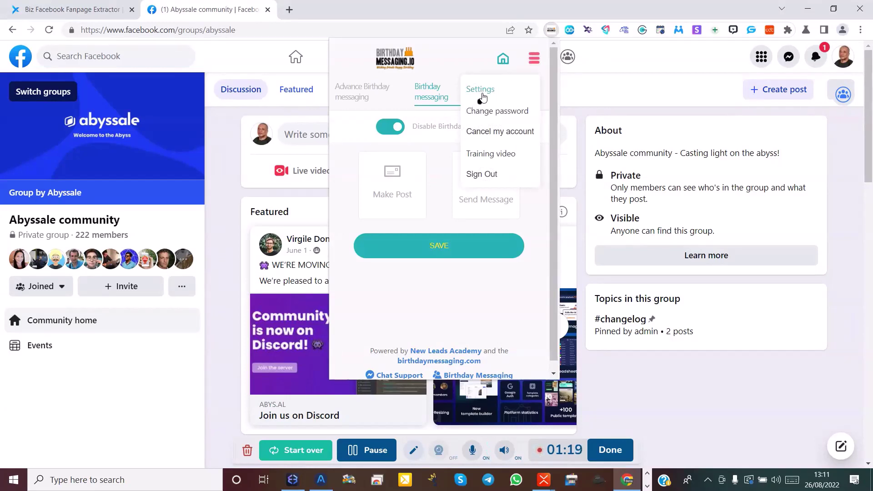
pyautogui.click(481, 95)
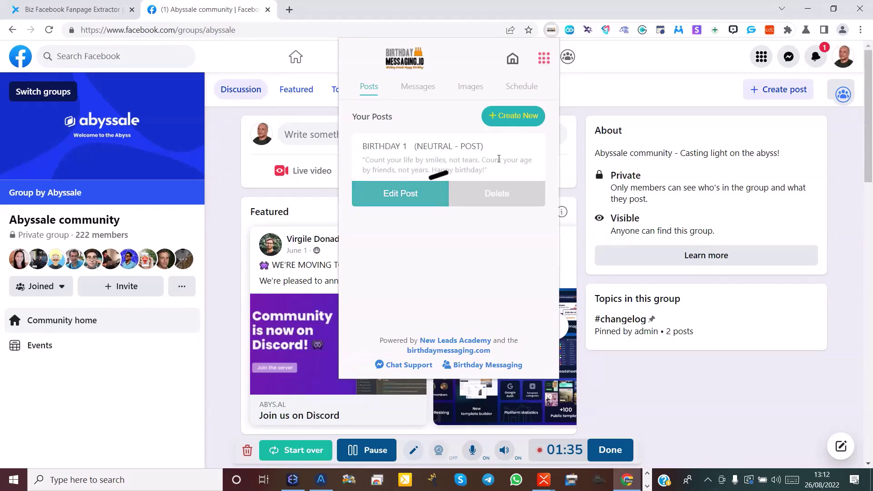
pyautogui.click(517, 125)
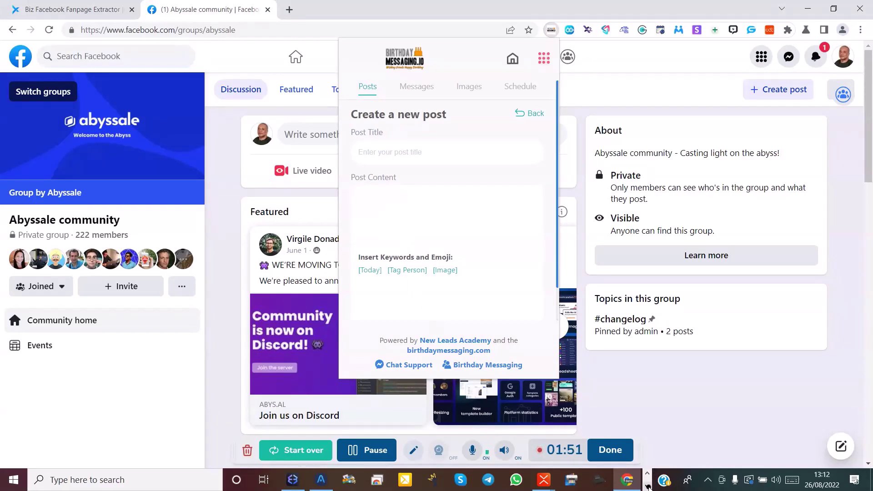
# Bring the XMind FACEBOOK POSTS map to the front and select the 'A wish for you' topic.
pyautogui.moveTo(544, 482)
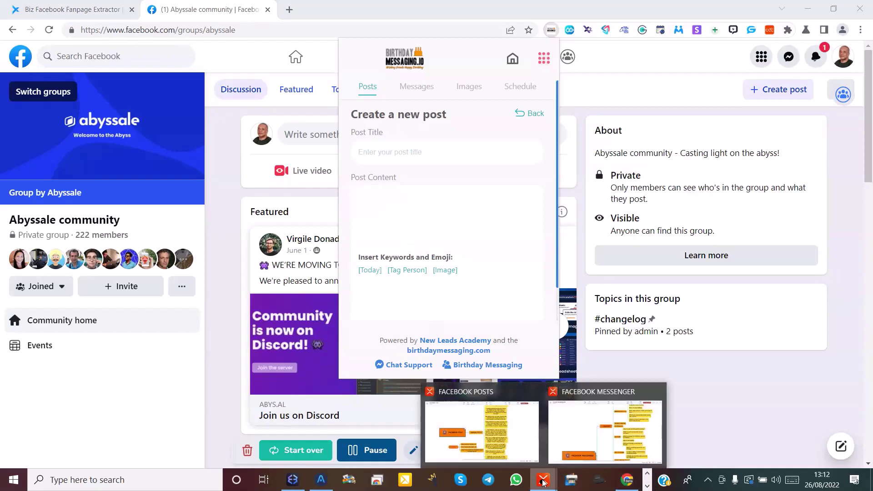
pyautogui.moveTo(531, 450)
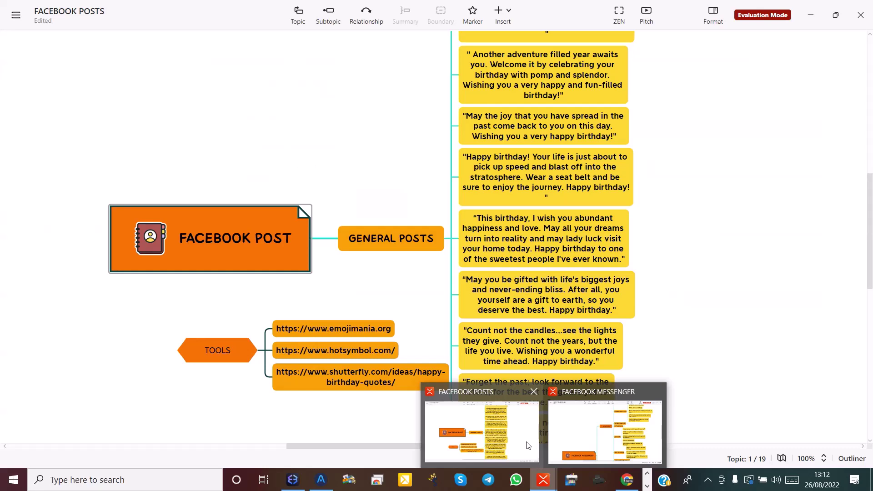
pyautogui.click(516, 445)
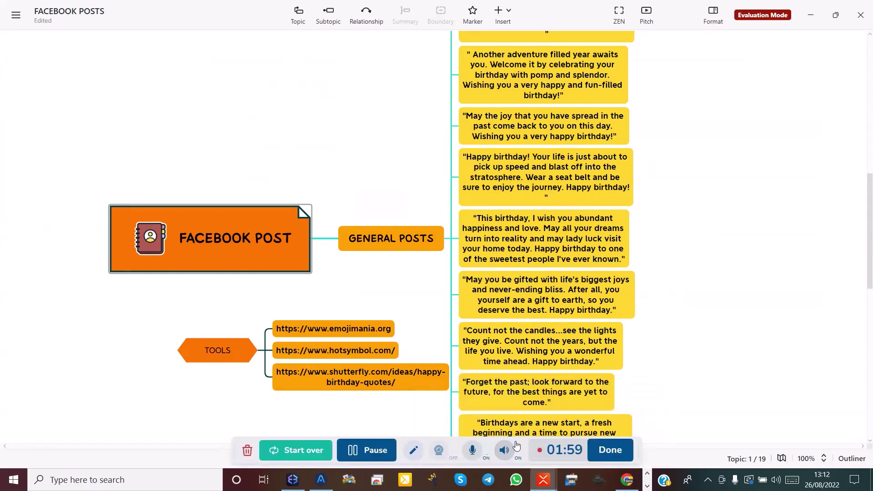
pyautogui.scroll(3, 500, 336)
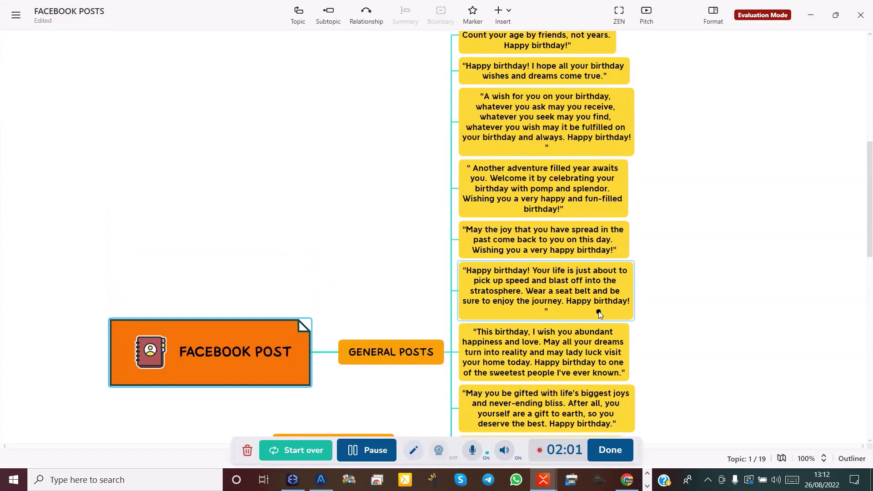
pyautogui.scroll(-3, 401, 359)
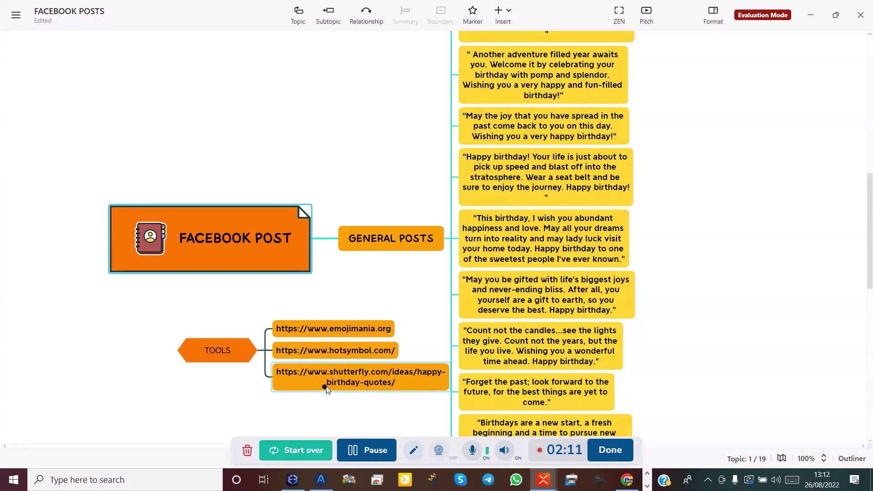
pyautogui.scroll(8, 530, 359)
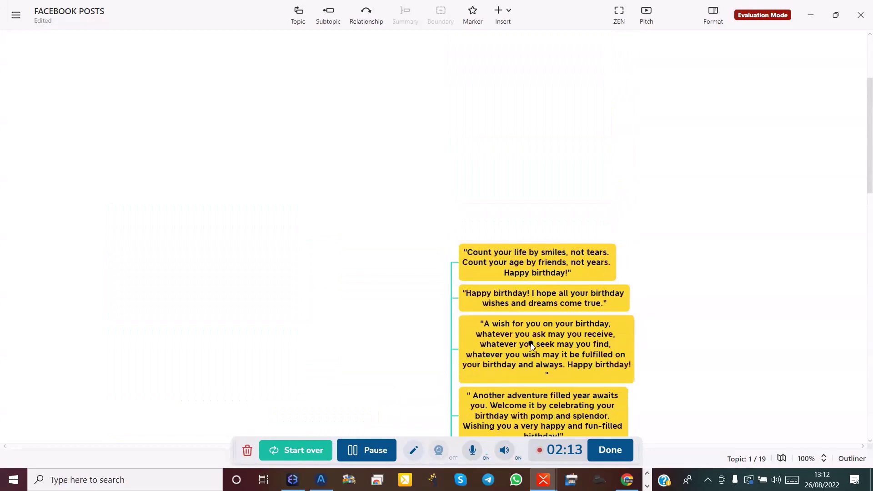
pyautogui.scroll(-7, 531, 346)
pyautogui.scroll(-5, 530, 346)
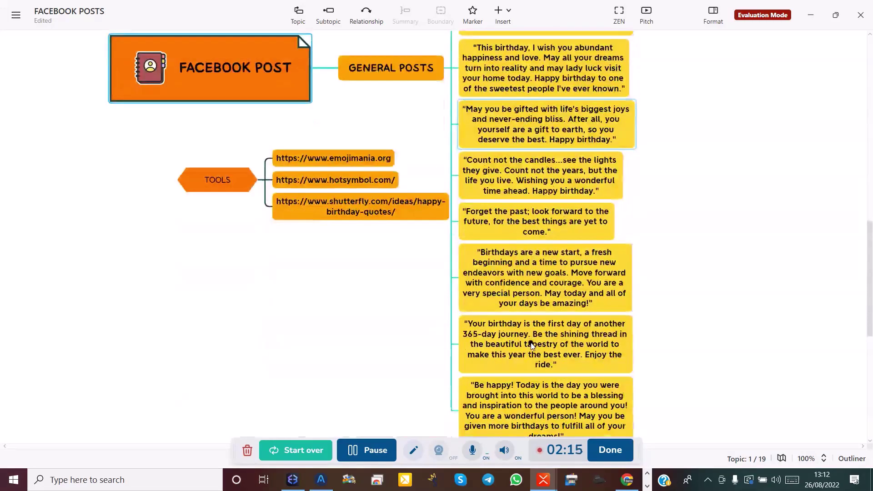
pyautogui.scroll(5, 531, 346)
pyautogui.scroll(5, 531, 345)
pyautogui.scroll(-1, 530, 343)
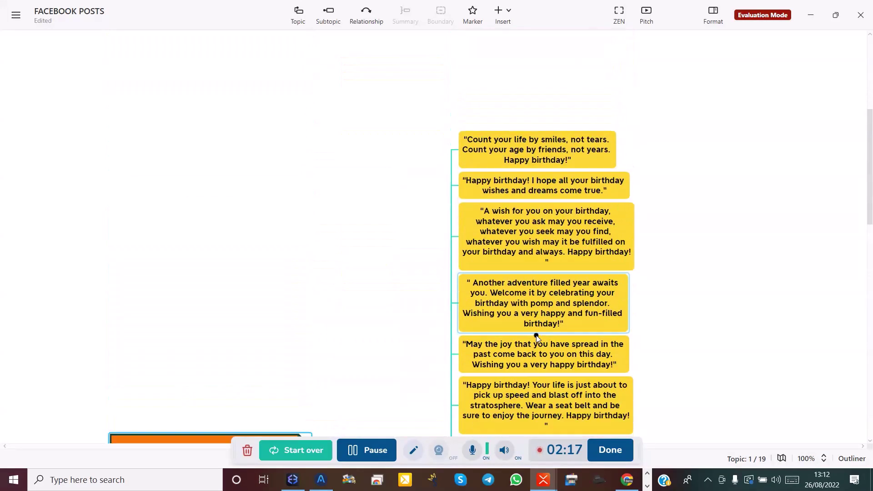
pyautogui.click(601, 239)
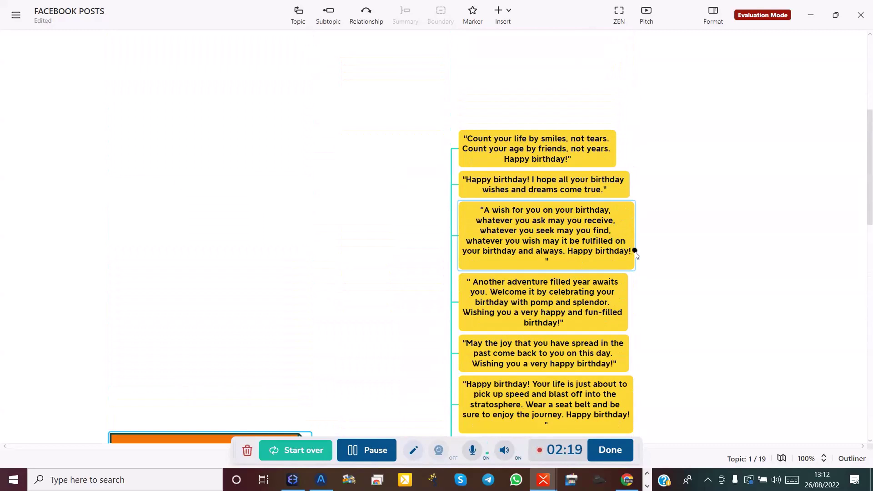
# Copy the full 'A wish for you on your birthday' quote from the XMind topic.
pyautogui.moveTo(633, 250); pyautogui.dragTo(511, 242)
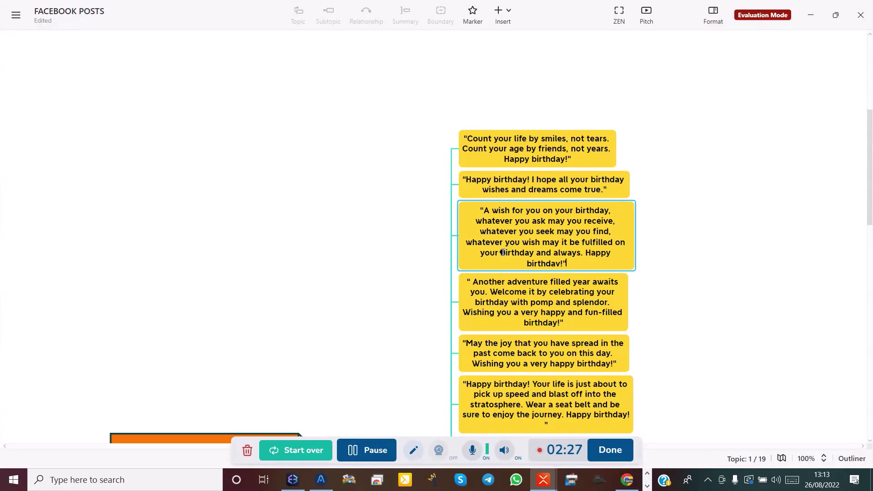
pyautogui.hotkey('ctrl', 'a')
pyautogui.hotkey('ctrl', 'c')
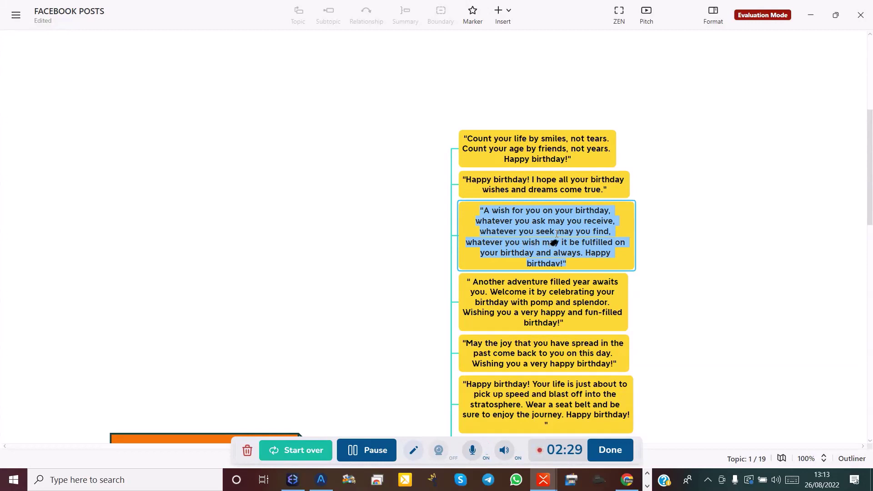
pyautogui.rightClick(557, 235)
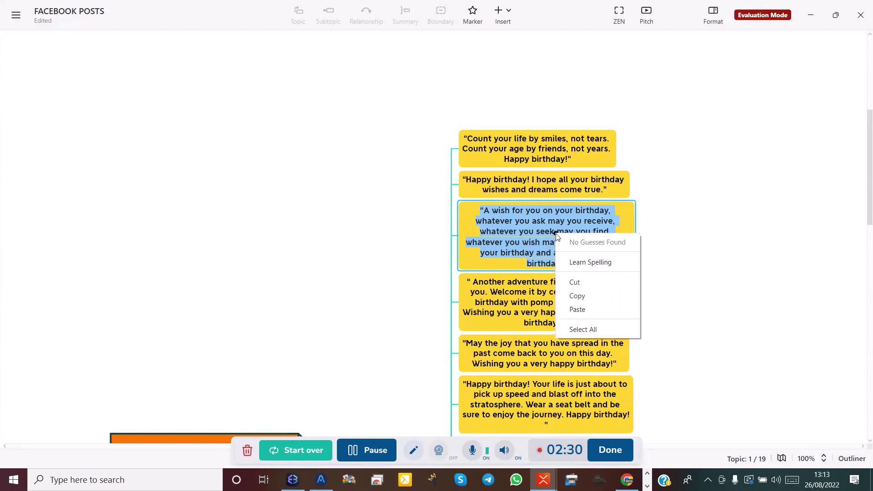
pyautogui.click(577, 296)
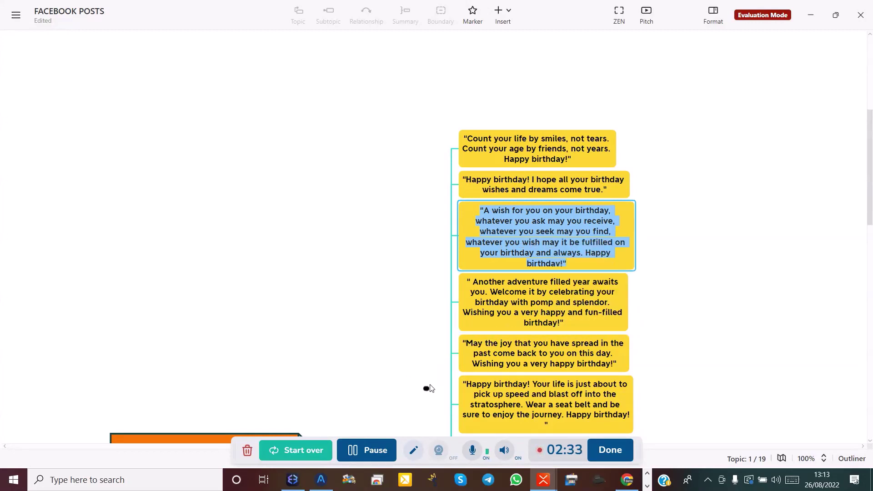
pyautogui.click(626, 481)
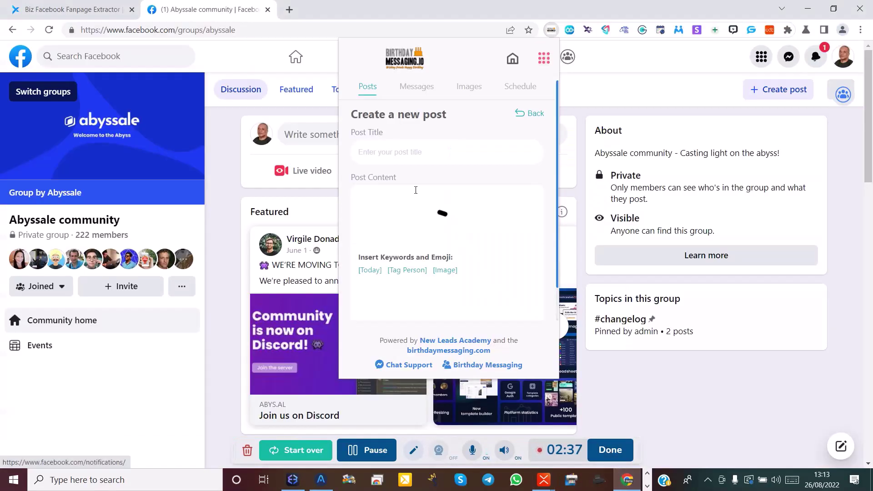
# Create and save post BIRTHDAY 2 with the pasted 'A wish for you on your birthday' quote.
pyautogui.click(379, 155)
pyautogui.write('BIRTHDAY 2')
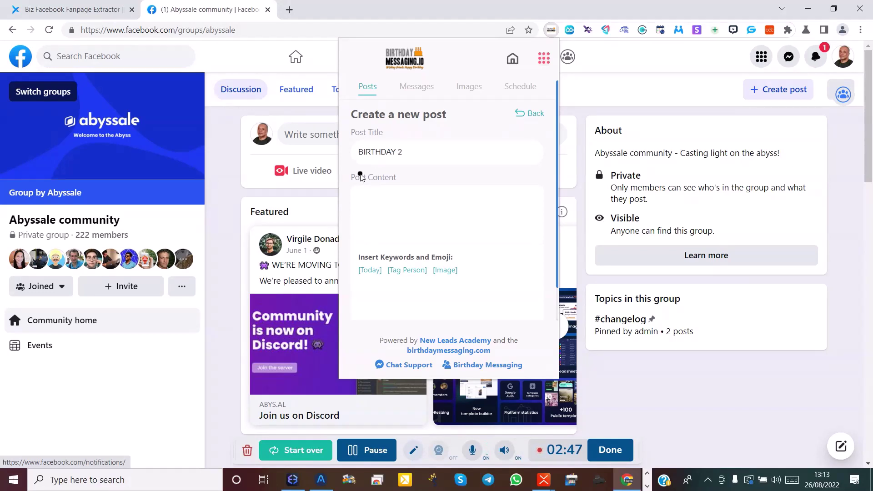
pyautogui.click(403, 205)
pyautogui.rightClick(403, 206)
pyautogui.click(433, 291)
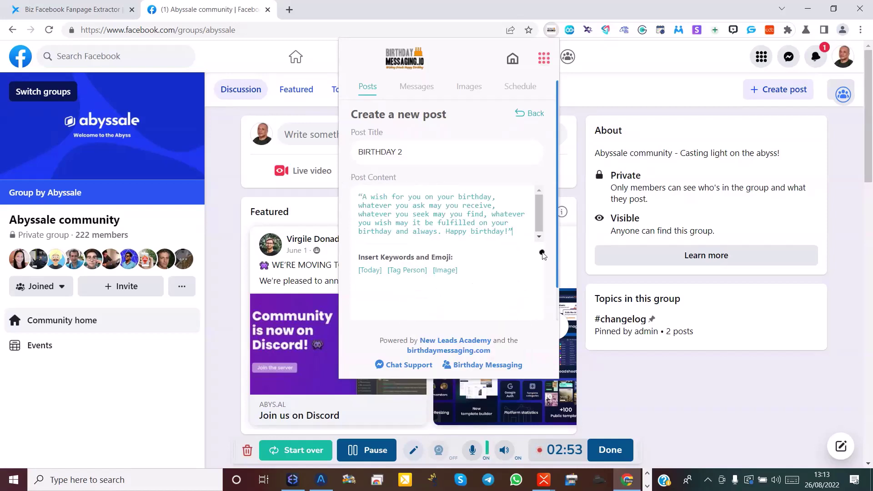
pyautogui.scroll(-1, 490, 253)
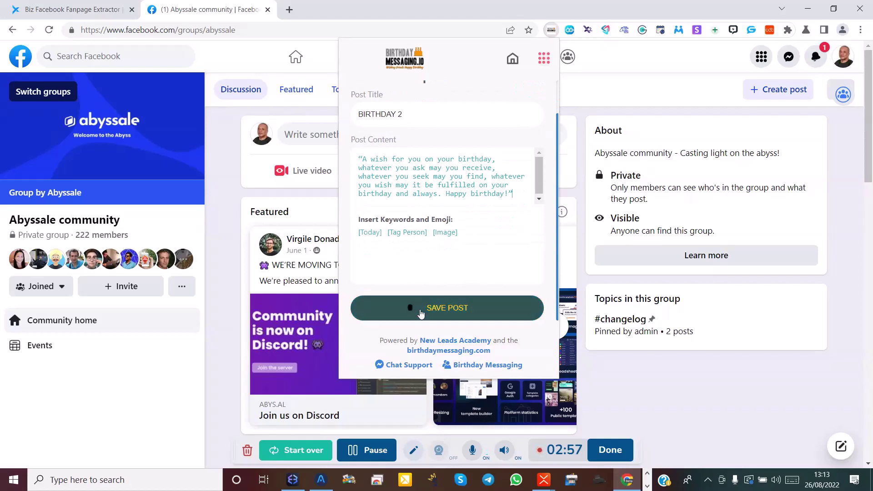
pyautogui.click(439, 313)
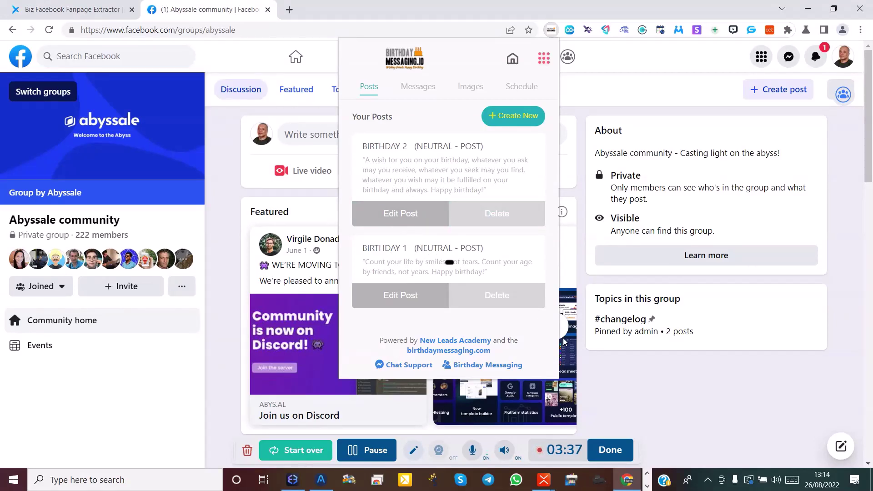
# Open the extension's Settings to list the saved posts BIRTHDAY 2 and BIRTHDAY 1.
pyautogui.click(609, 449)
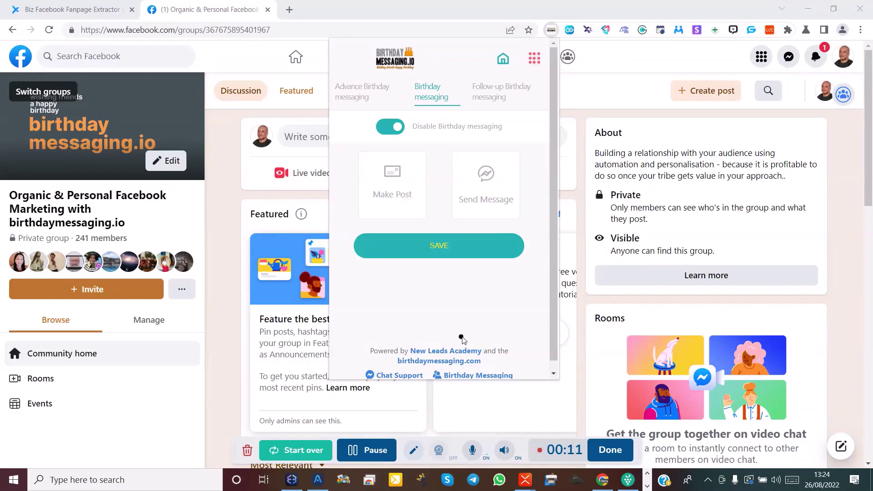
pyautogui.click(536, 60)
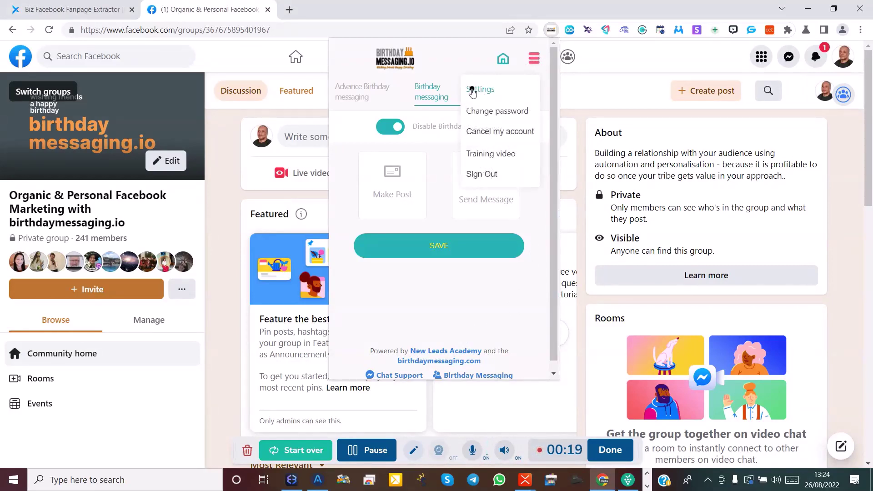
pyautogui.click(477, 90)
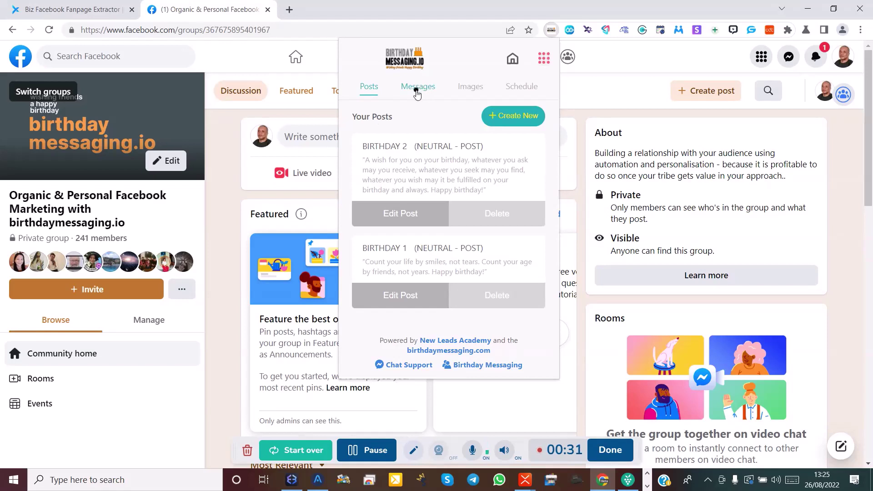
# Go to Messages, then Groups, showing the still-empty Message Groups list.
pyautogui.click(417, 92)
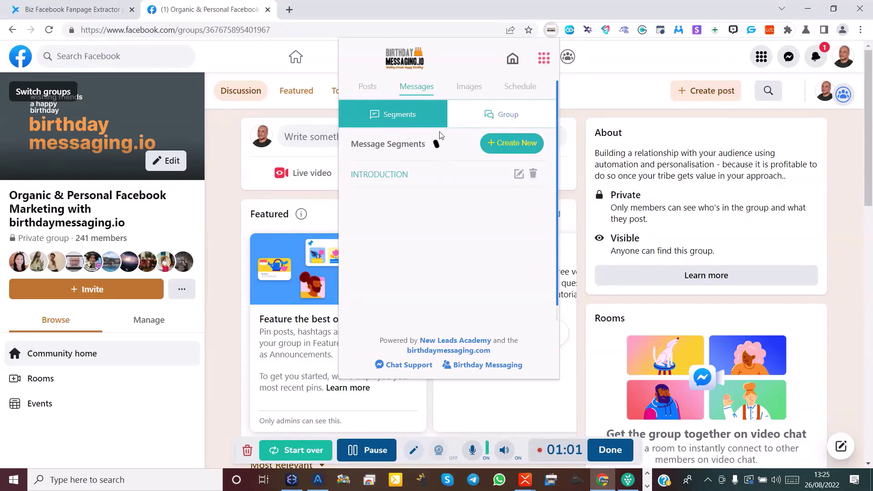
pyautogui.click(497, 124)
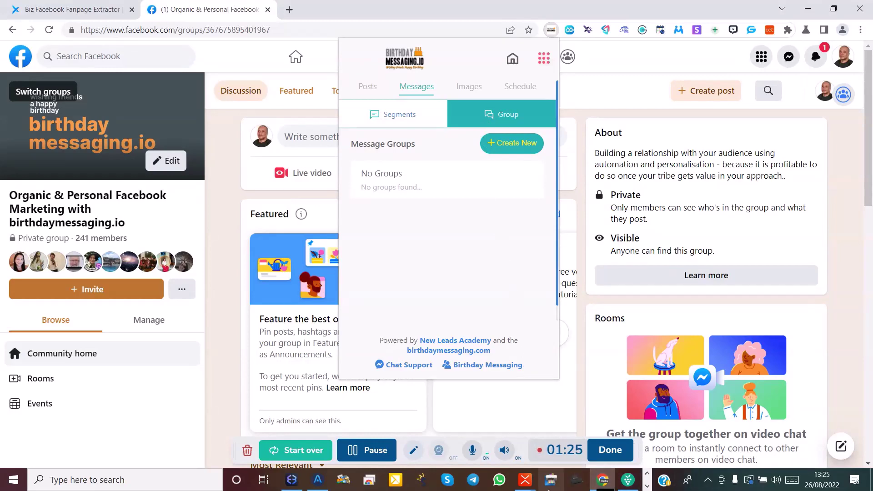
# Bring the FACEBOOK MESSENGER map forward in XMind and fold, then unfold, the 1. SEGEMENT branch.
pyautogui.moveTo(525, 482)
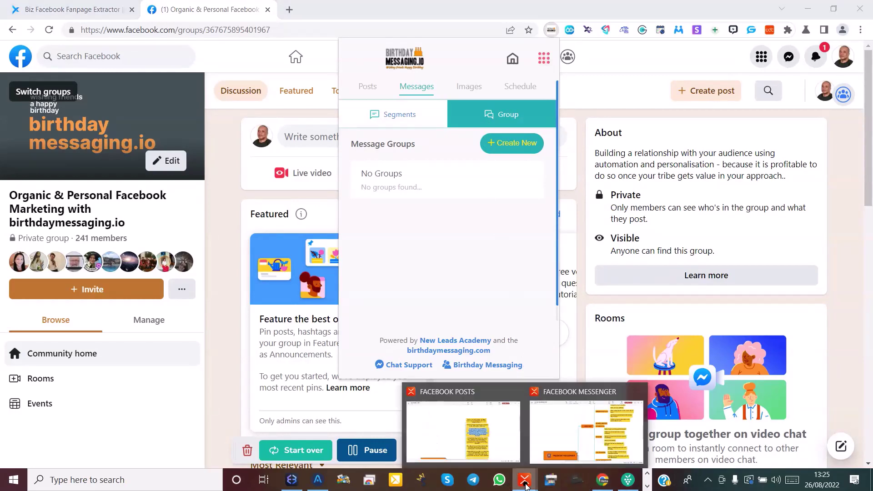
pyautogui.moveTo(564, 428)
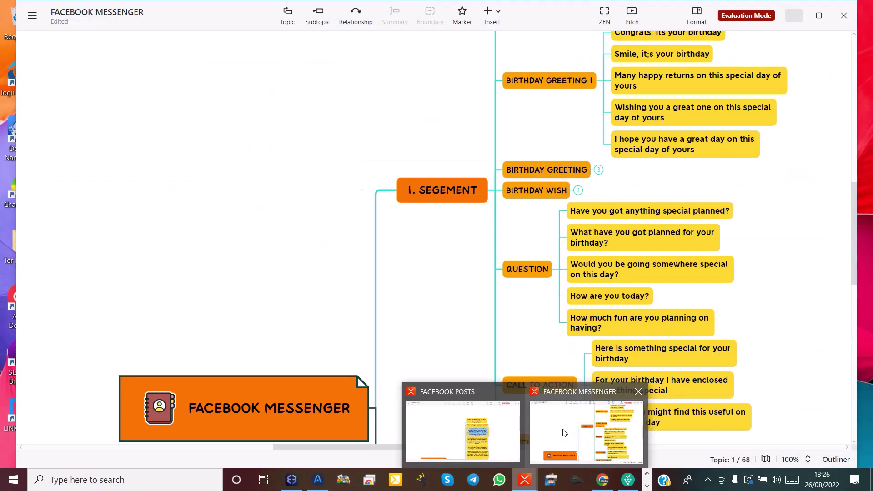
pyautogui.click(563, 430)
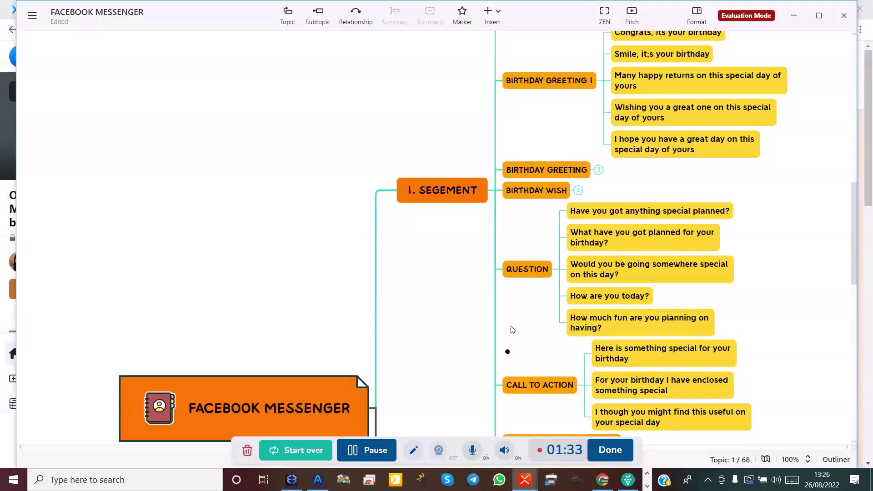
pyautogui.scroll(10, 507, 316)
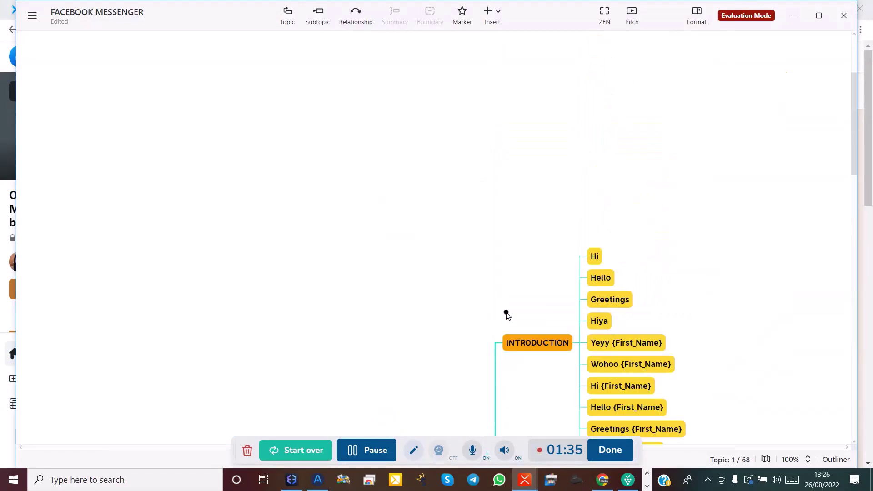
pyautogui.scroll(-8, 507, 316)
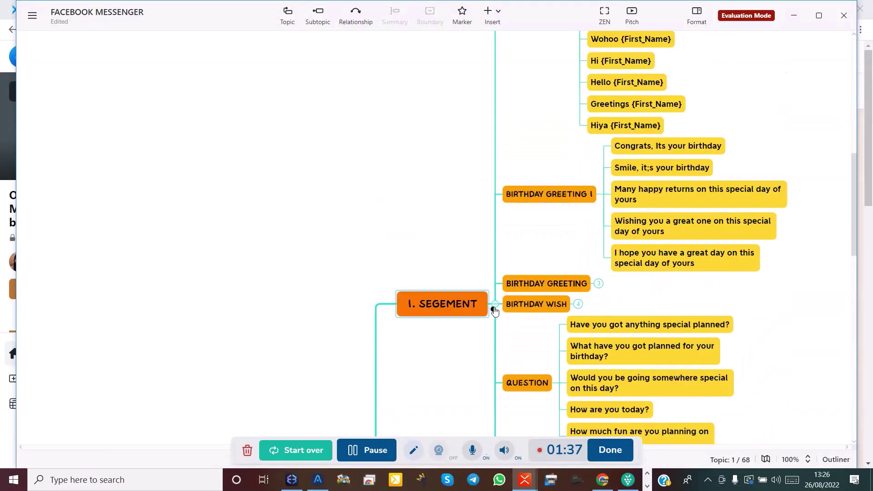
pyautogui.click(494, 310)
pyautogui.click(495, 306)
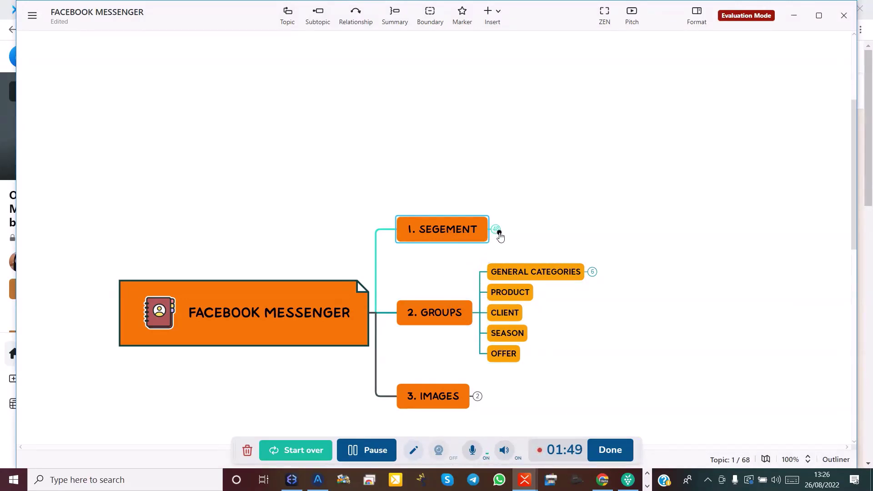
pyautogui.click(499, 233)
# Collapse the INTRODUCTION branch to reveal BIRTHDAY GREETING I's greeting messages.
pyautogui.scroll(4, 526, 241)
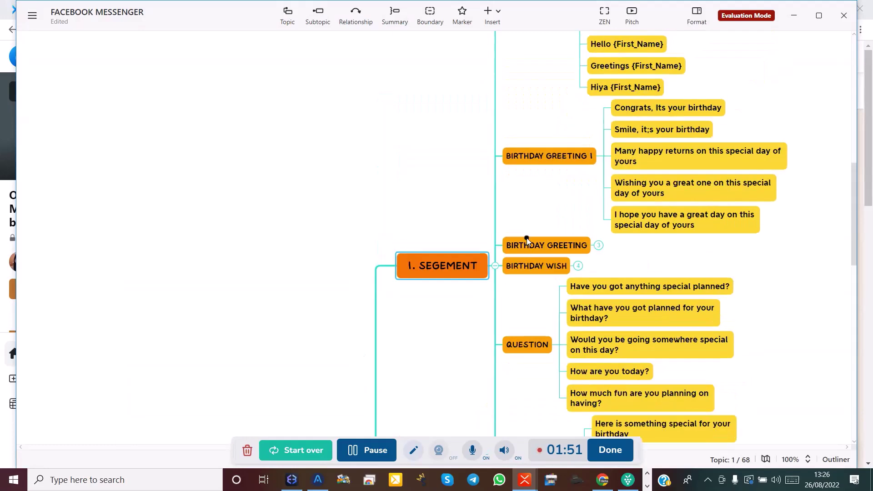
pyautogui.scroll(5, 527, 240)
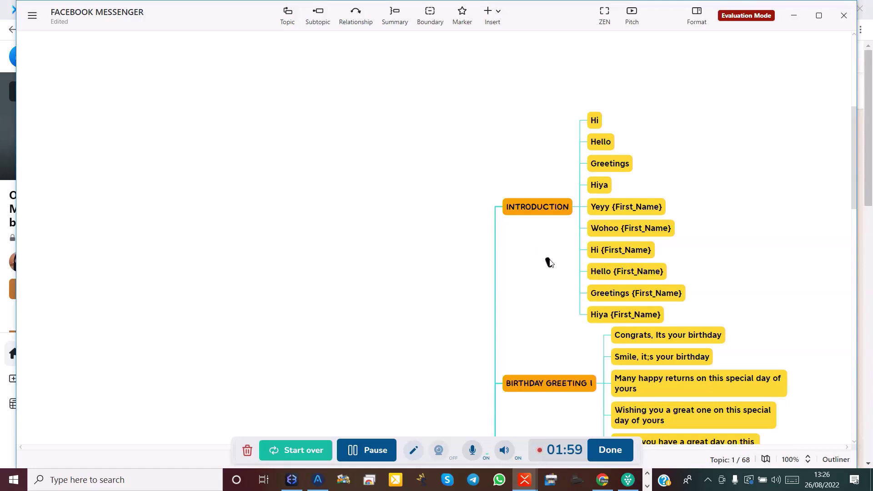
pyautogui.click(520, 211)
pyautogui.moveTo(531, 289); pyautogui.dragTo(568, 222)
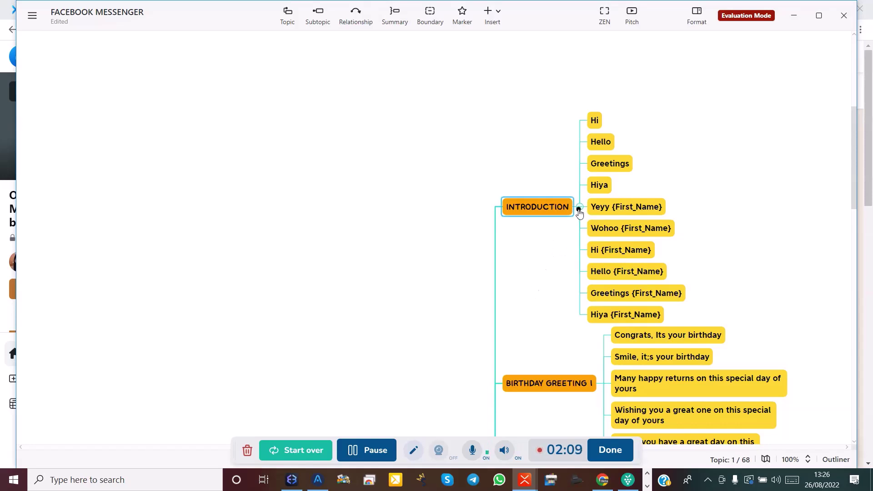
pyautogui.click(579, 211)
pyautogui.scroll(-5, 590, 316)
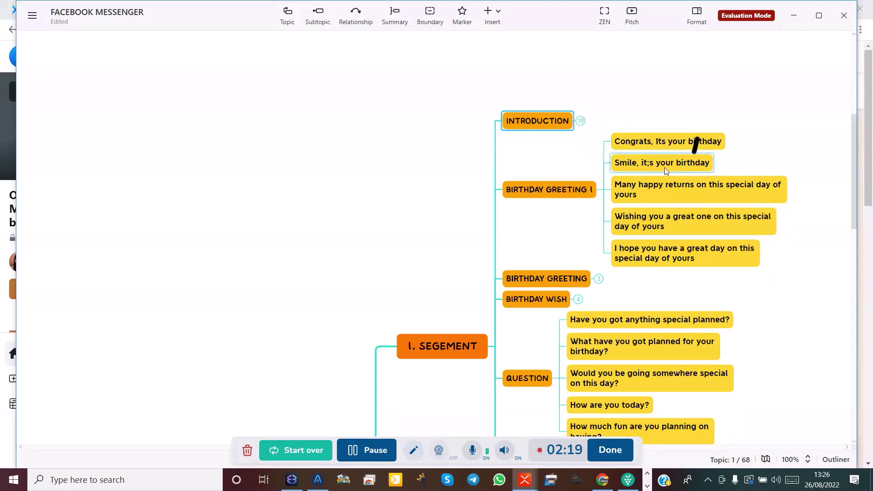
# Select the BIRTHDAY GREETING I topic on the map.
pyautogui.moveTo(653, 168)
pyautogui.mouseDown()
pyautogui.moveTo(642, 169)
pyautogui.moveTo(677, 206)
pyautogui.mouseUp()
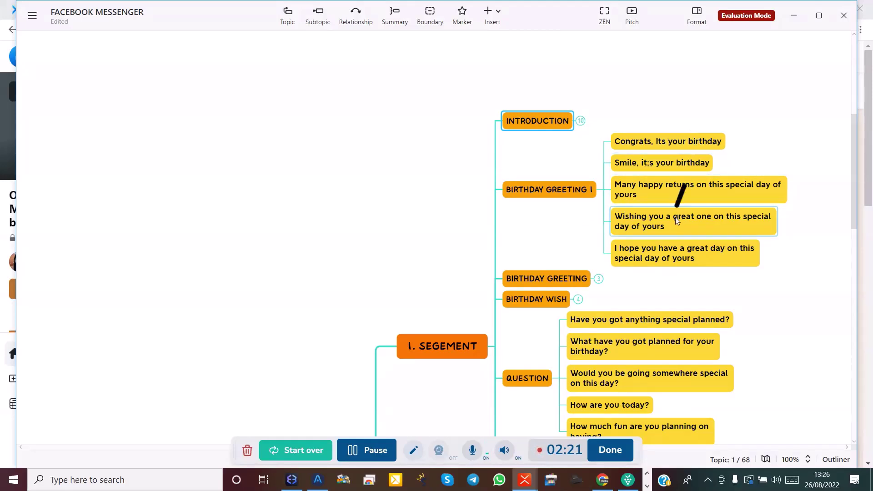
pyautogui.click(638, 207)
pyautogui.click(710, 202)
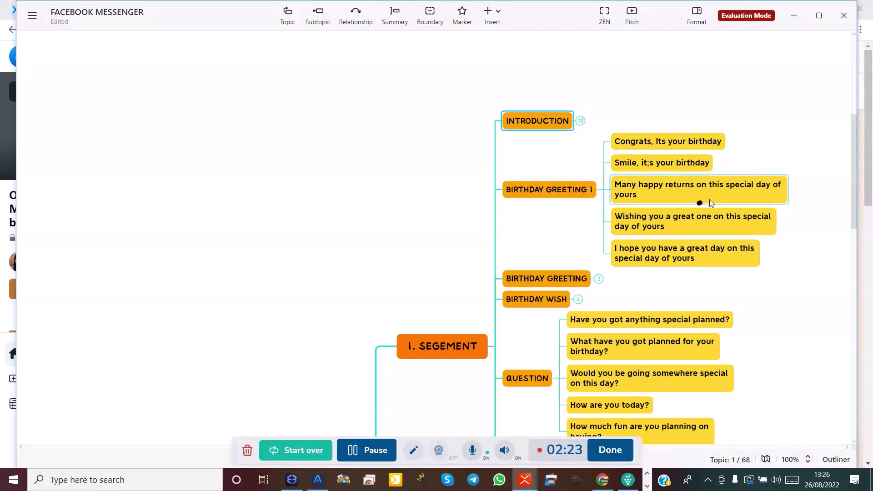
pyautogui.click(725, 201)
pyautogui.click(621, 212)
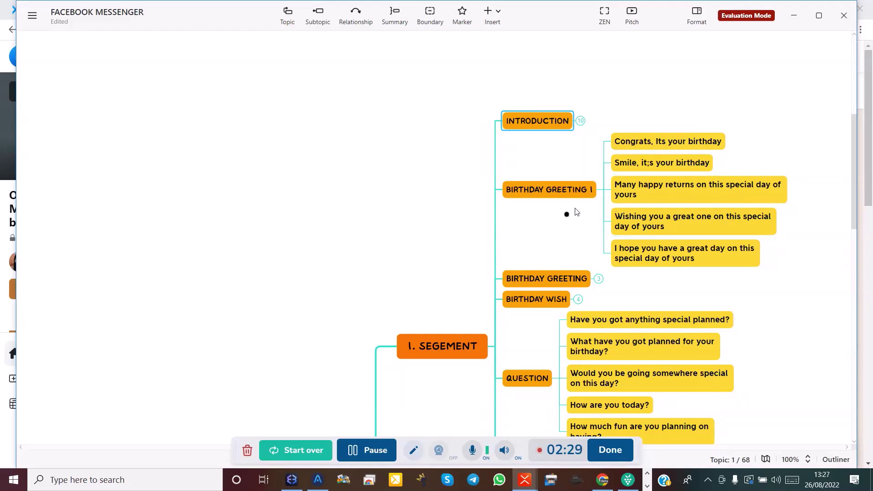
pyautogui.click(600, 191)
pyautogui.click(599, 191)
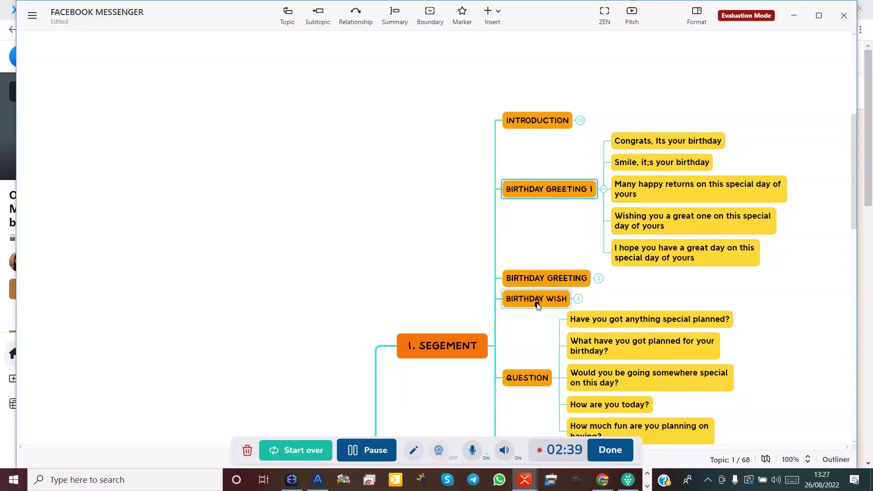
# Pan and scroll around the map to inspect the greeting branches.
pyautogui.scroll(-1, 537, 305)
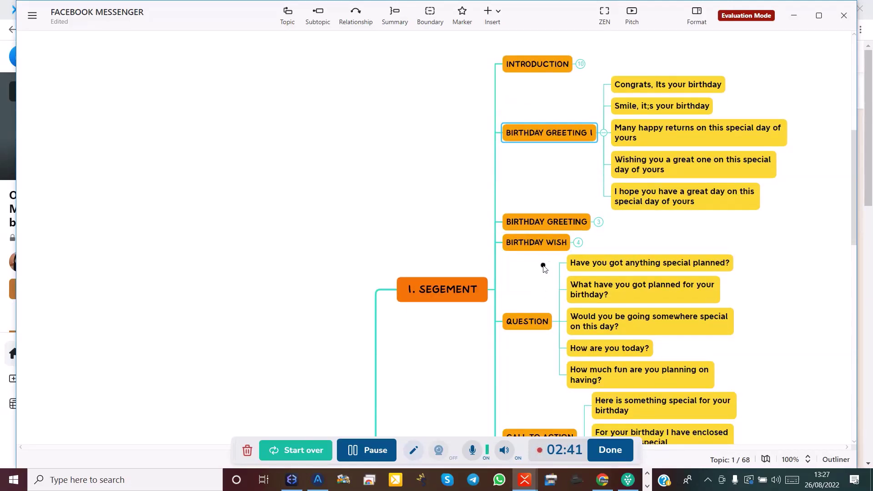
pyautogui.scroll(-2, 544, 293)
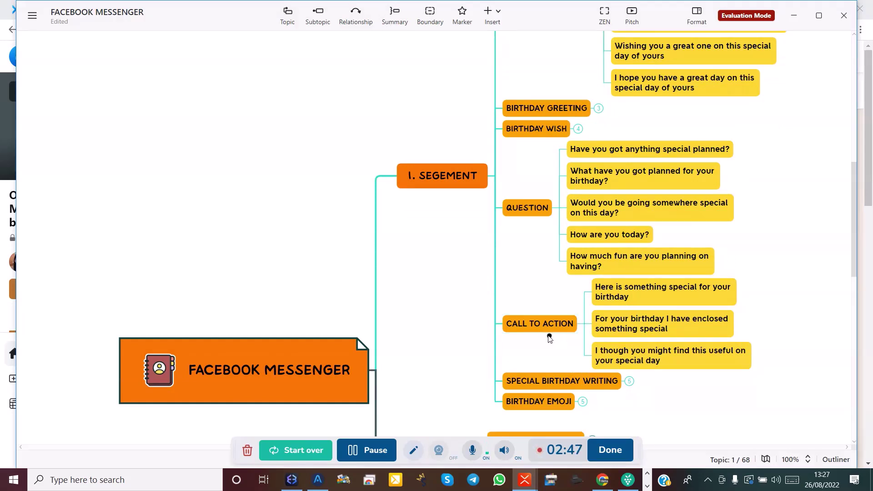
pyautogui.moveTo(553, 333); pyautogui.dragTo(573, 334)
pyautogui.click(608, 302)
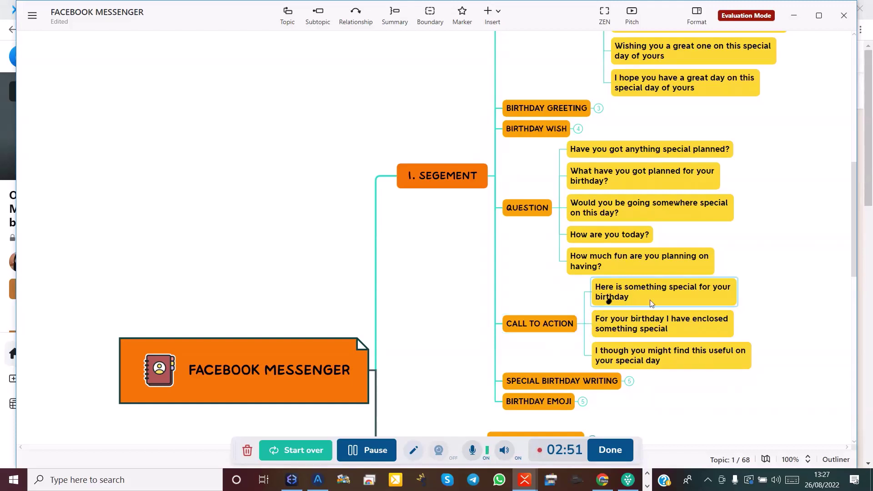
pyautogui.moveTo(637, 307); pyautogui.dragTo(628, 307)
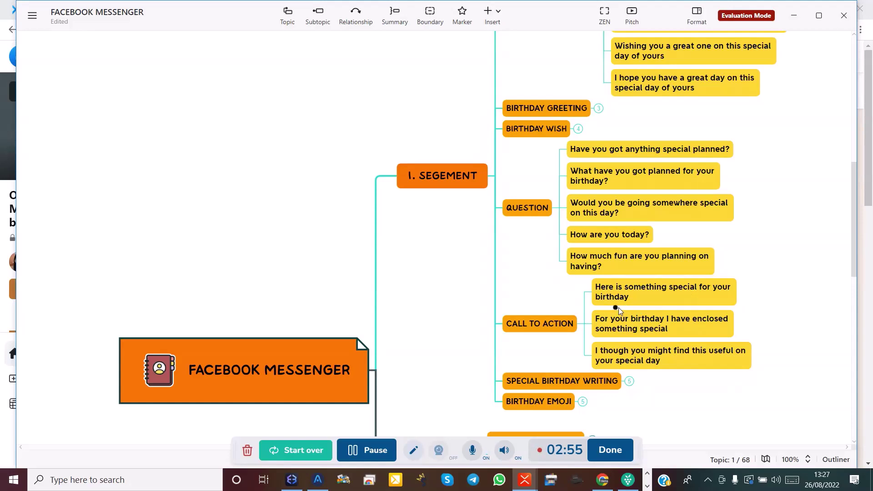
pyautogui.moveTo(684, 310); pyautogui.dragTo(589, 317)
pyautogui.scroll(2, 589, 318)
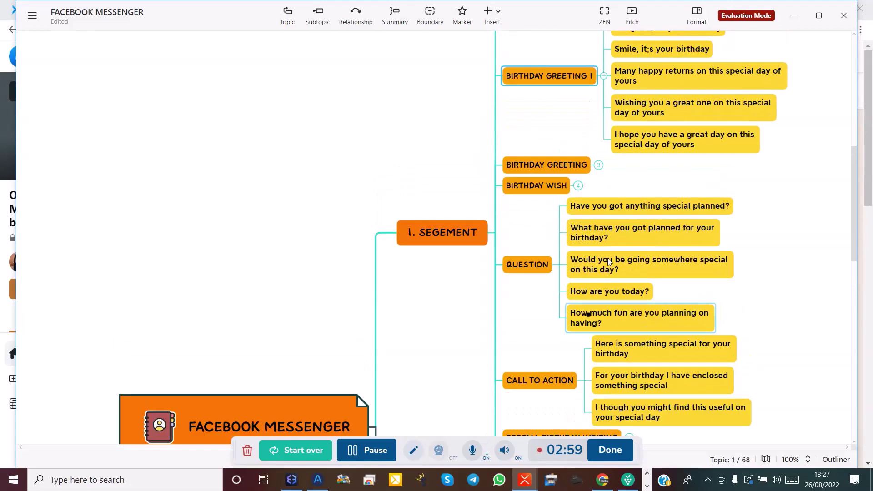
pyautogui.moveTo(608, 258)
pyautogui.mouseDown()
pyautogui.moveTo(603, 251)
pyautogui.moveTo(596, 265)
pyautogui.mouseUp()
pyautogui.scroll(2, 598, 267)
pyautogui.scroll(3, 596, 266)
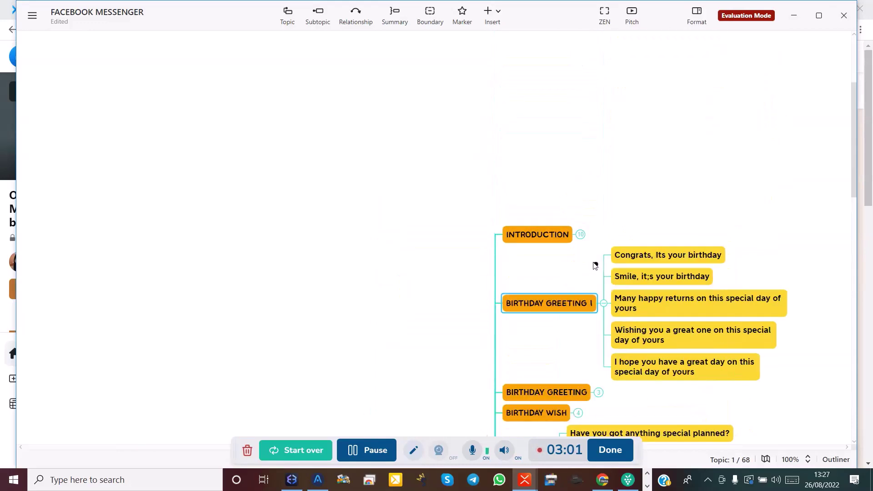
pyautogui.scroll(-3, 591, 259)
pyautogui.moveTo(565, 164); pyautogui.dragTo(542, 152)
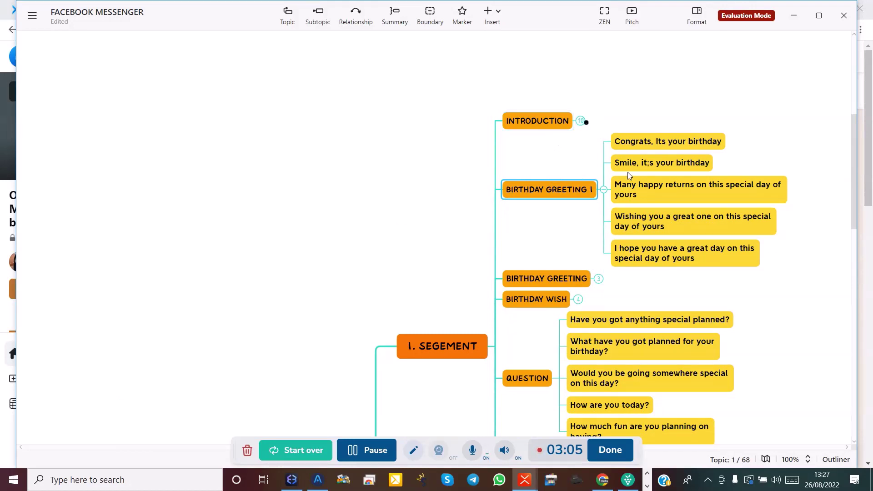
# Expand INTRODUCTION to show its ten greetings, Hi through Hiya {First_Name}.
pyautogui.click(581, 121)
pyautogui.click(581, 121)
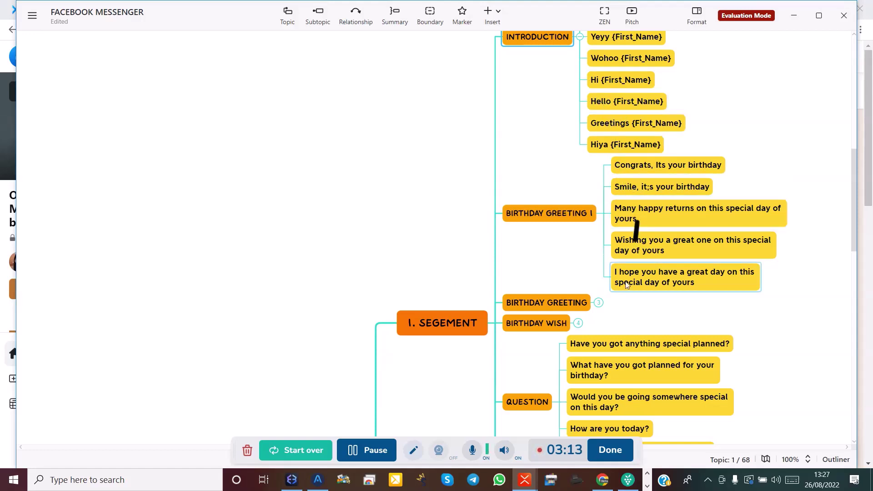
pyautogui.scroll(-1, 609, 297)
pyautogui.scroll(-3, 609, 297)
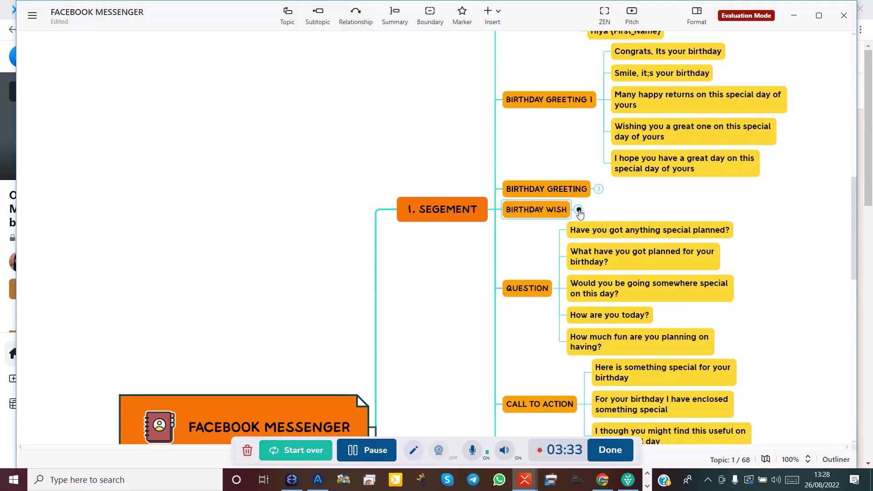
pyautogui.scroll(5, 596, 208)
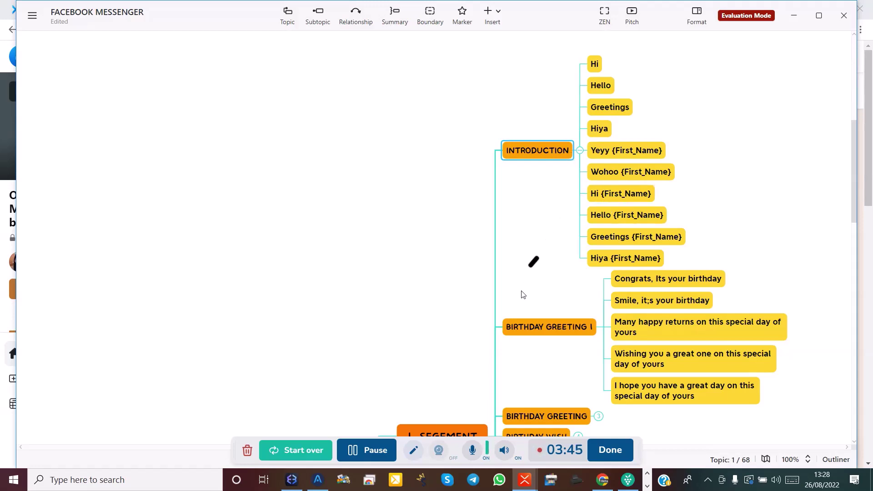
# Switch to Chrome and open the INTRODUCTION segment, showing its hi, Hello and Hiya blocks.
pyautogui.click(603, 480)
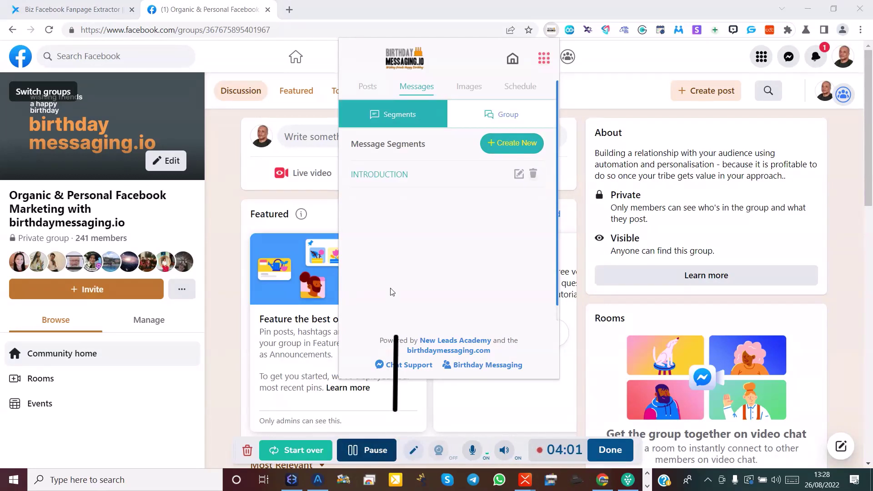
pyautogui.moveTo(392, 291); pyautogui.dragTo(436, 248)
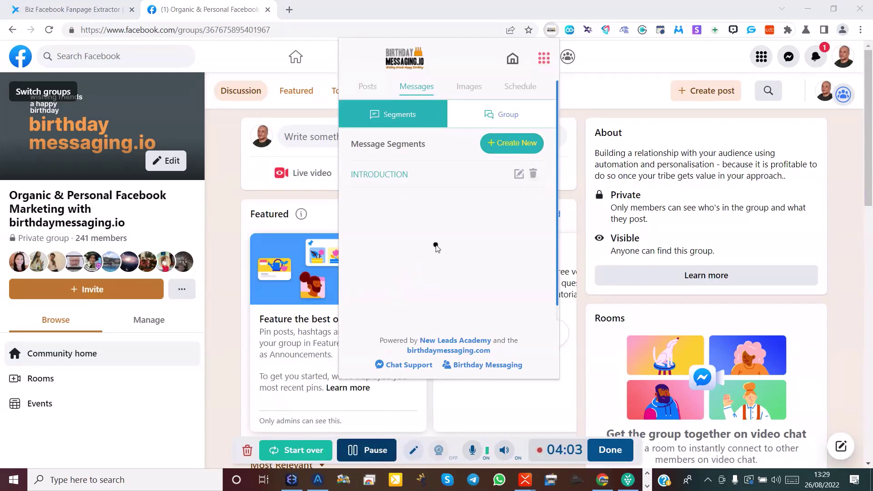
pyautogui.moveTo(486, 181)
pyautogui.mouseDown()
pyautogui.moveTo(368, 183)
pyautogui.moveTo(517, 179)
pyautogui.moveTo(553, 216)
pyautogui.moveTo(461, 348)
pyautogui.mouseUp()
pyautogui.click(517, 177)
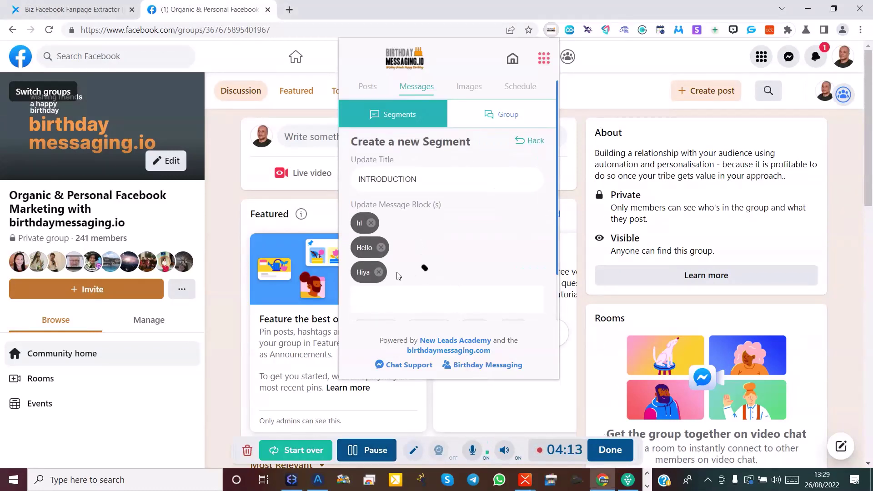
pyautogui.click(398, 281)
# Return to the Message Segments list and start a new, blank segment.
pyautogui.moveTo(516, 185); pyautogui.dragTo(533, 146)
pyautogui.click(533, 144)
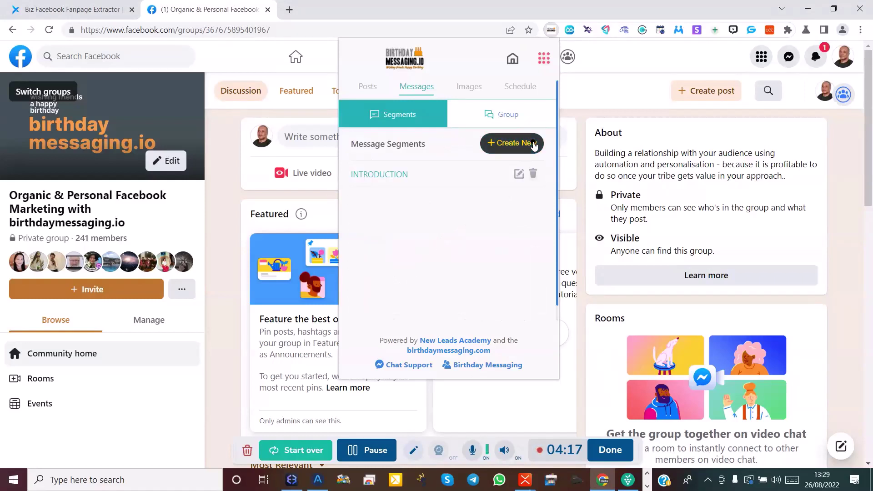
pyautogui.click(412, 266)
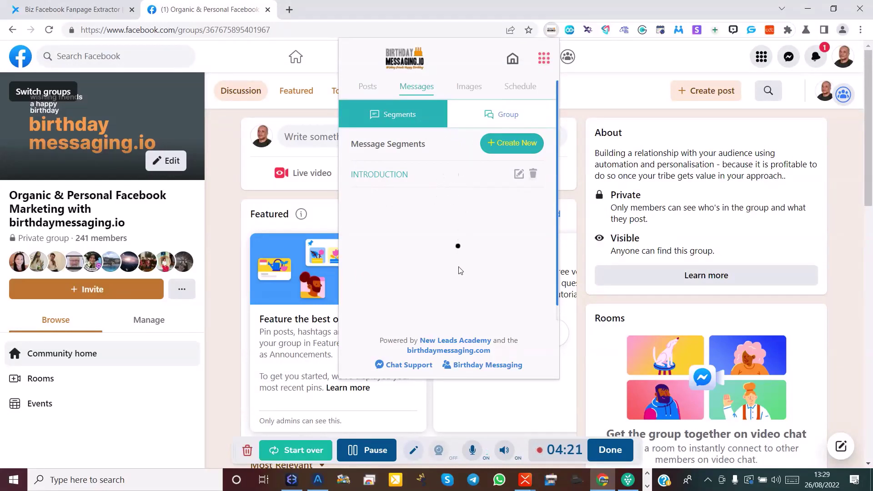
pyautogui.click(501, 148)
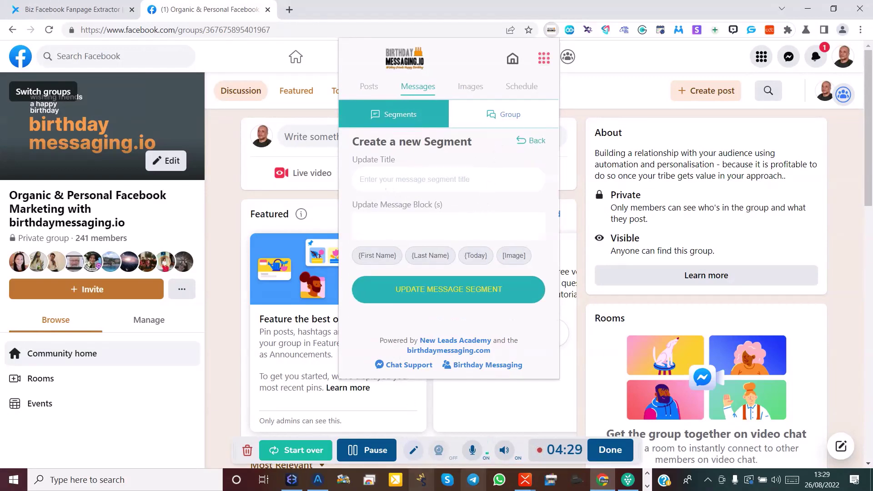
# Copy the BIRTHDAY GREETING I topic title from XMind and return to Chrome.
pyautogui.moveTo(531, 488)
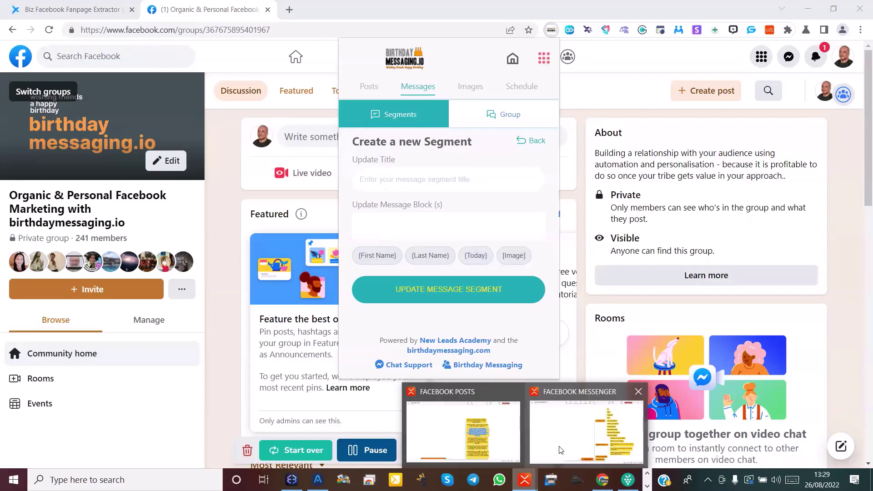
pyautogui.click(560, 448)
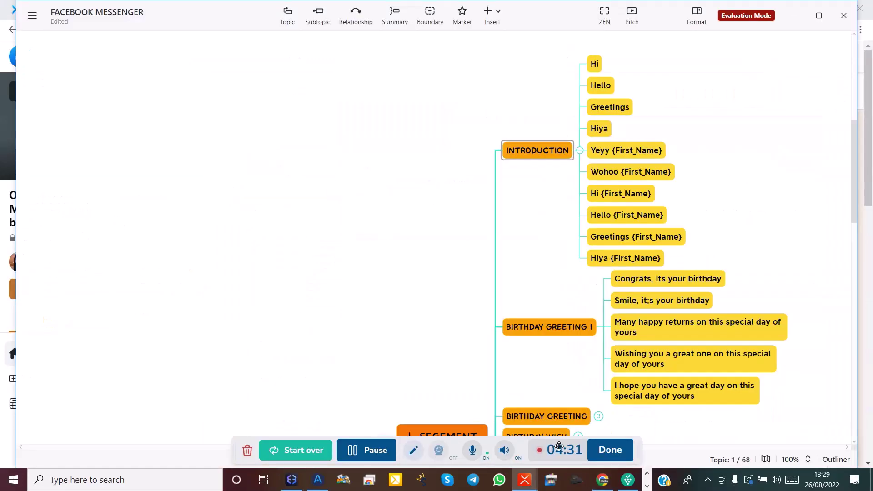
pyautogui.click(545, 328)
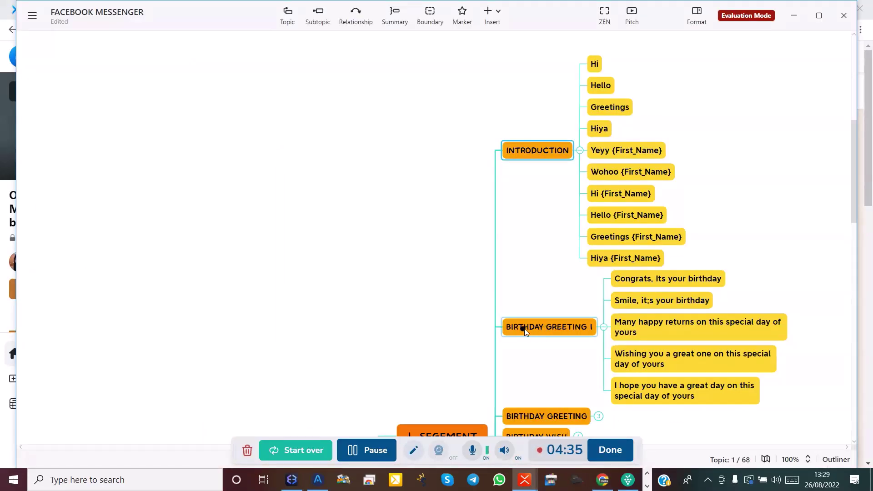
pyautogui.click(590, 328)
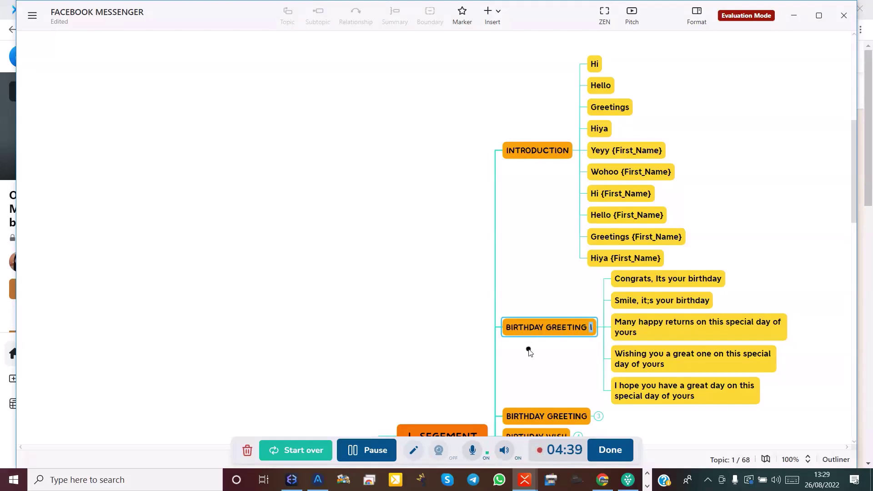
pyautogui.hotkey('ctrl', 'a')
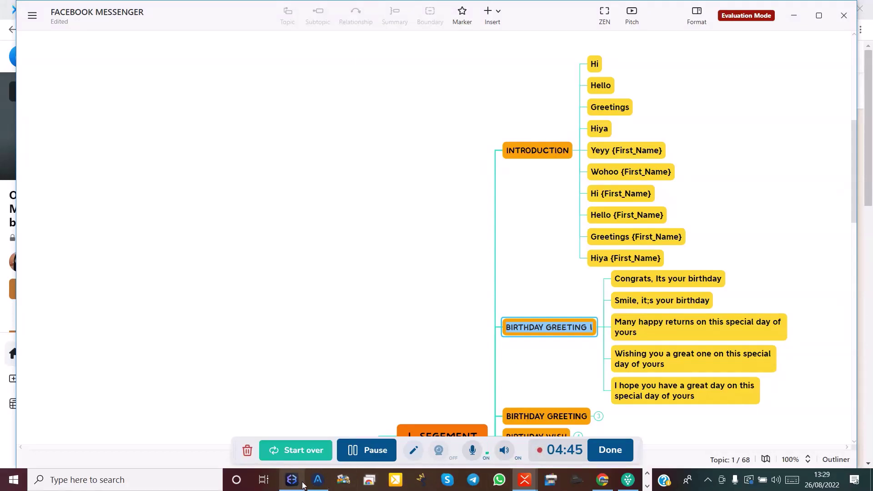
pyautogui.click(597, 486)
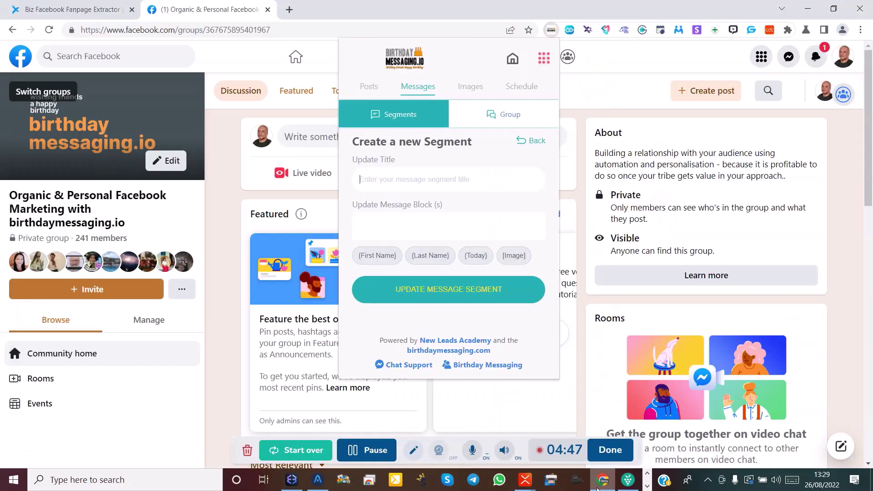
# Paste BIRTHDAY GREETING 1 into the new segment's title field.
pyautogui.click(377, 183)
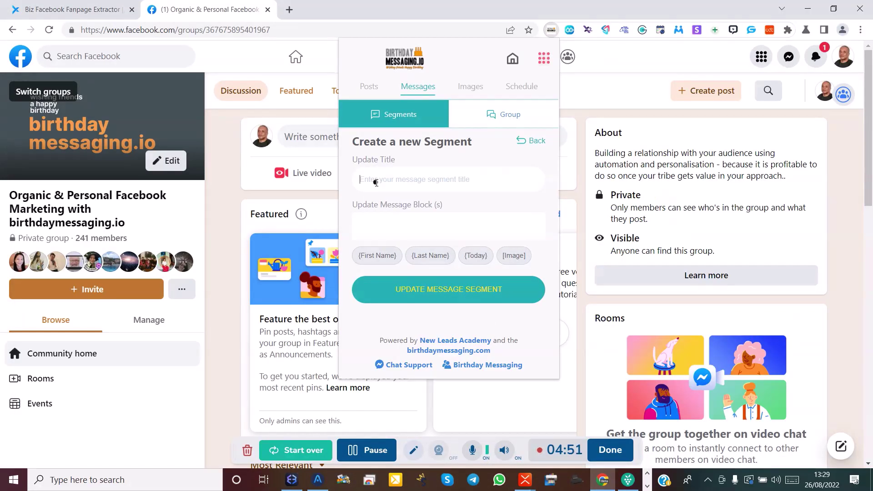
pyautogui.write('BIRTHDAY GREETING 1')
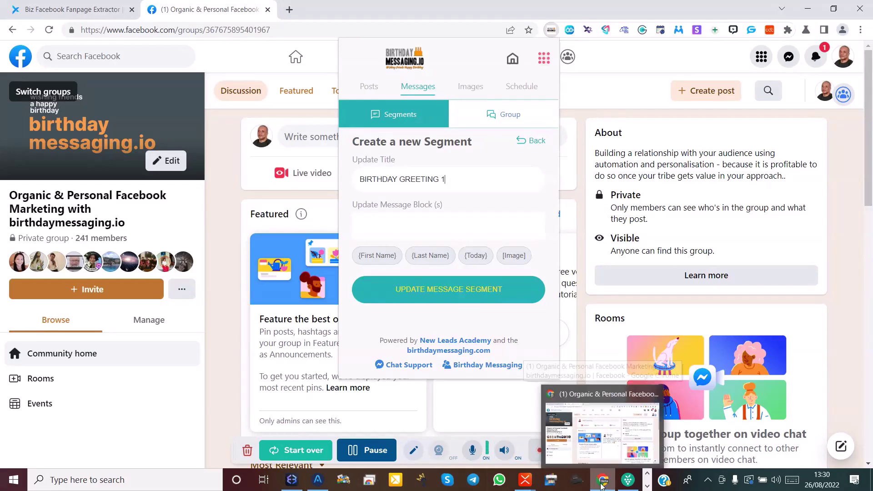
# Copy the 'Congrats, Its your birthday' greeting text from XMind and return to Chrome.
pyautogui.moveTo(528, 487)
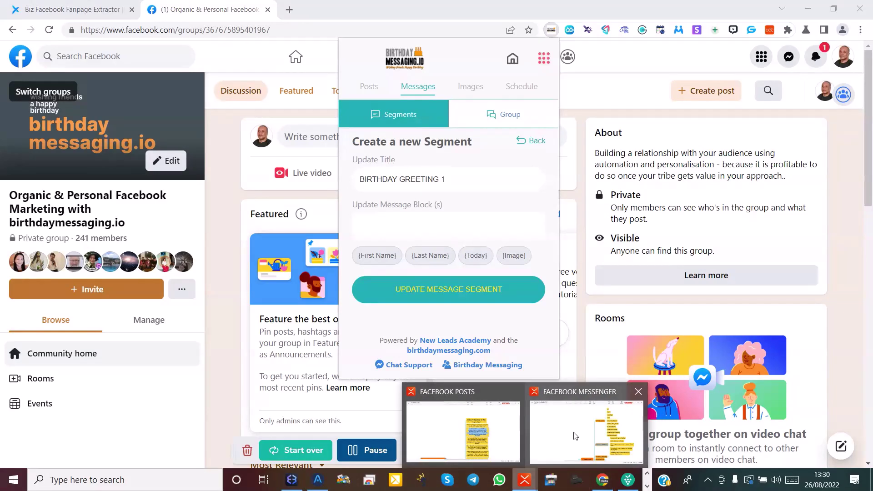
pyautogui.click(575, 434)
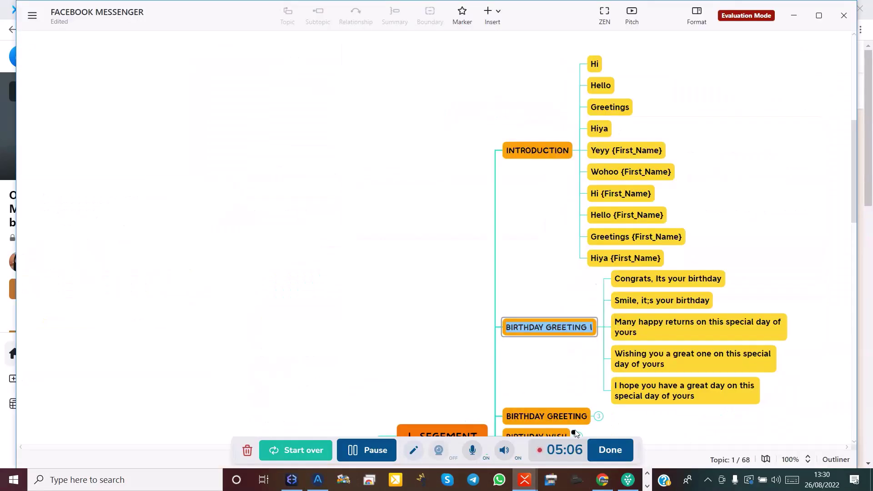
pyautogui.click(666, 280)
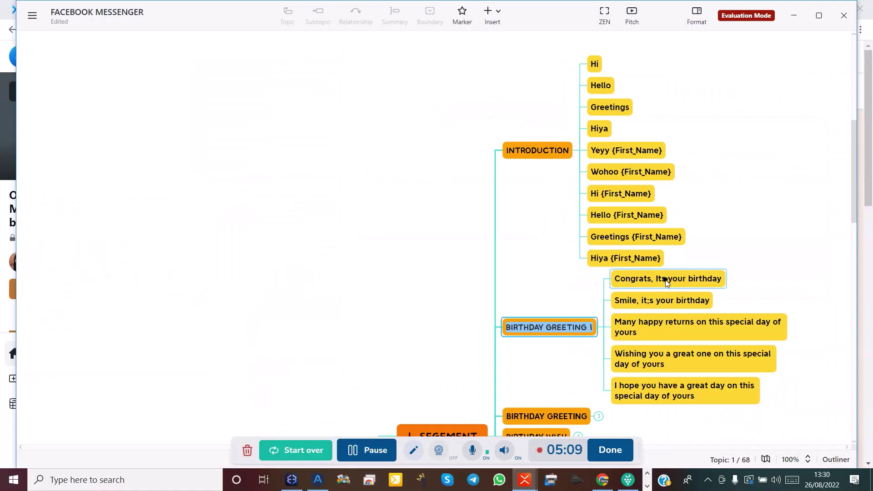
pyautogui.doubleClick(666, 280)
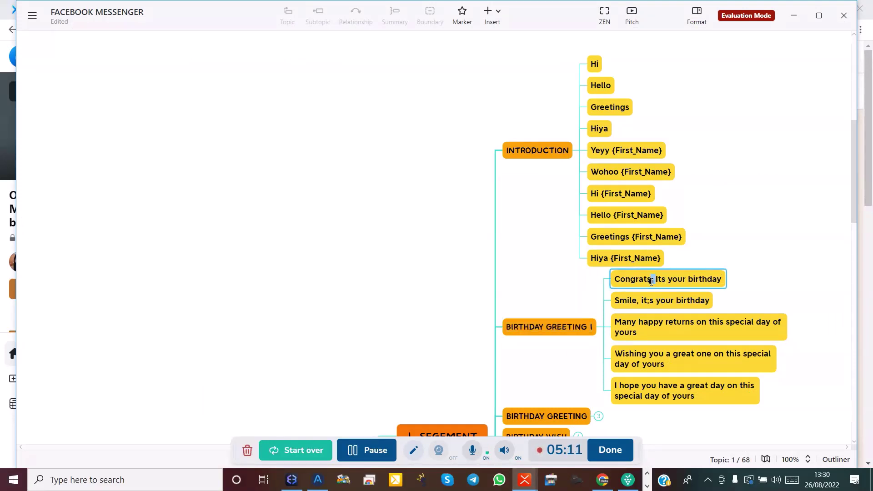
pyautogui.tripleClick(651, 282)
pyautogui.hotkey('ctrl', 'c')
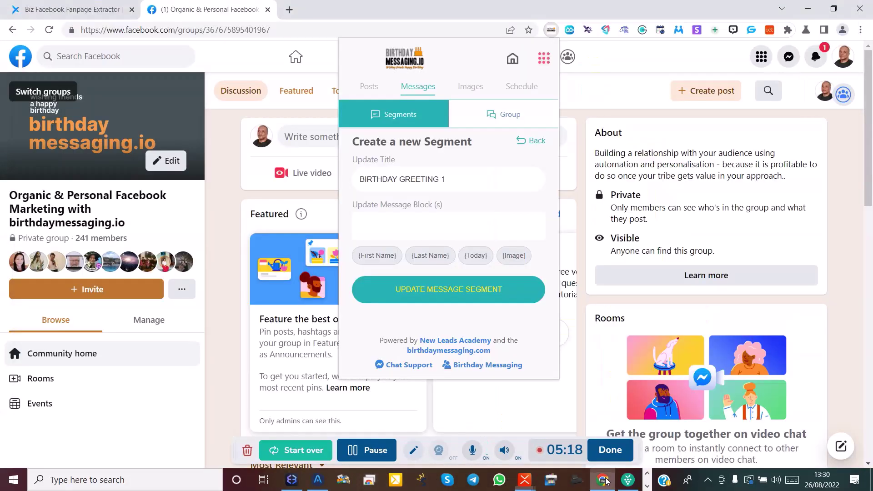
pyautogui.click(602, 480)
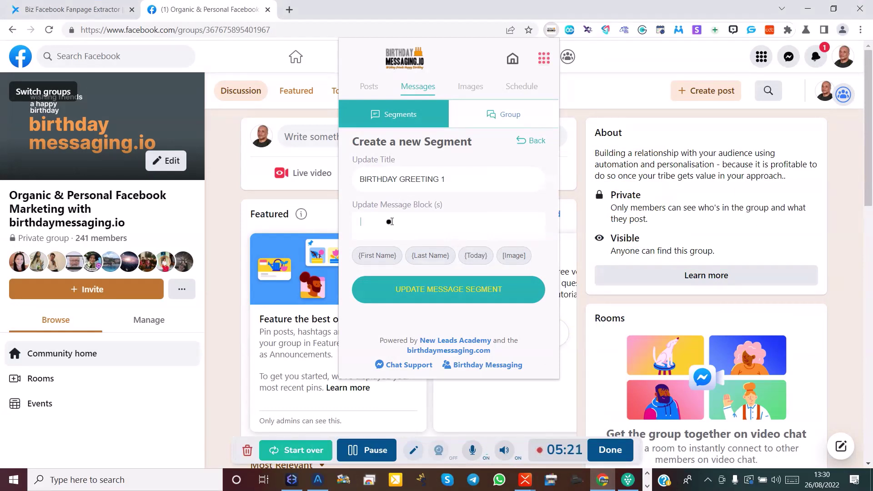
# Add 'Congrats, Its your birthday' as the segment's first message and start another message.
pyautogui.hotkey('ctrl', 'v')
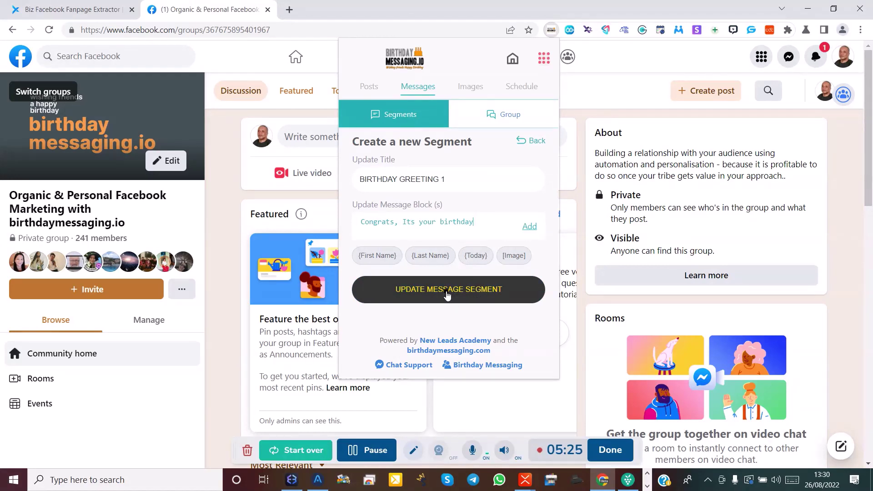
pyautogui.click(447, 293)
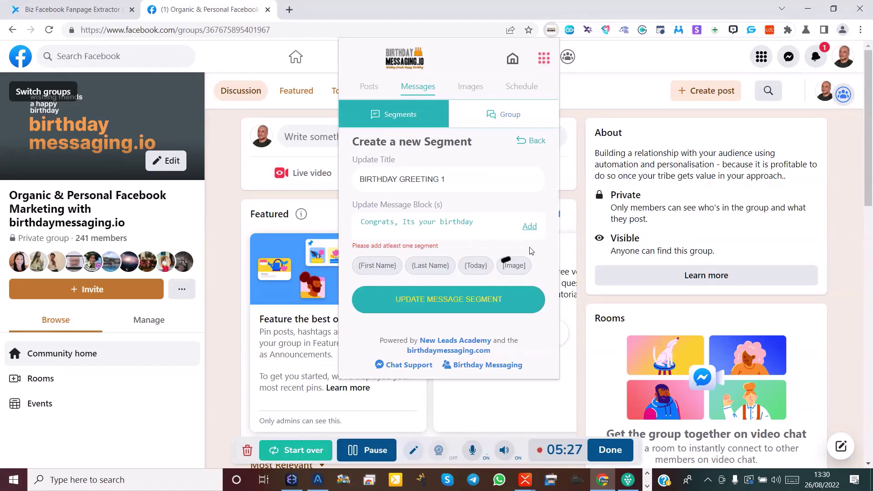
pyautogui.click(536, 228)
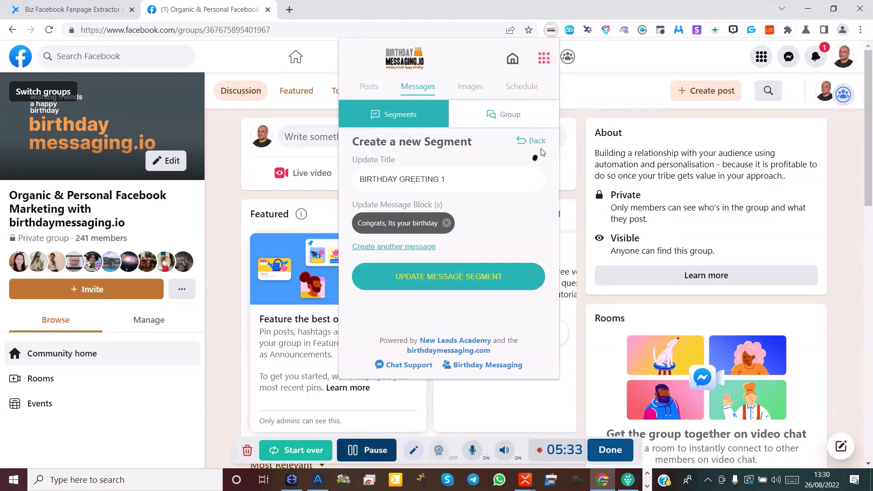
pyautogui.click(388, 249)
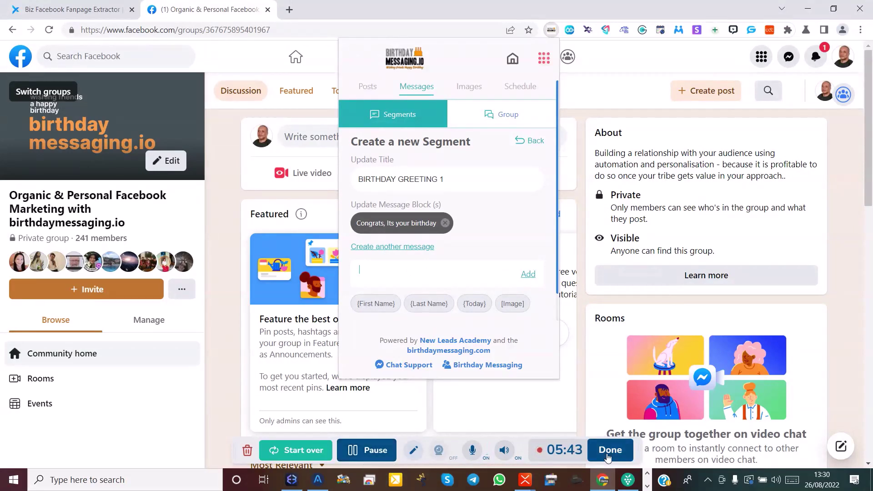
# Copy the 'Many happy returns on this special day of yours' topic text from XMind, then return to Chrome.
pyautogui.moveTo(533, 482)
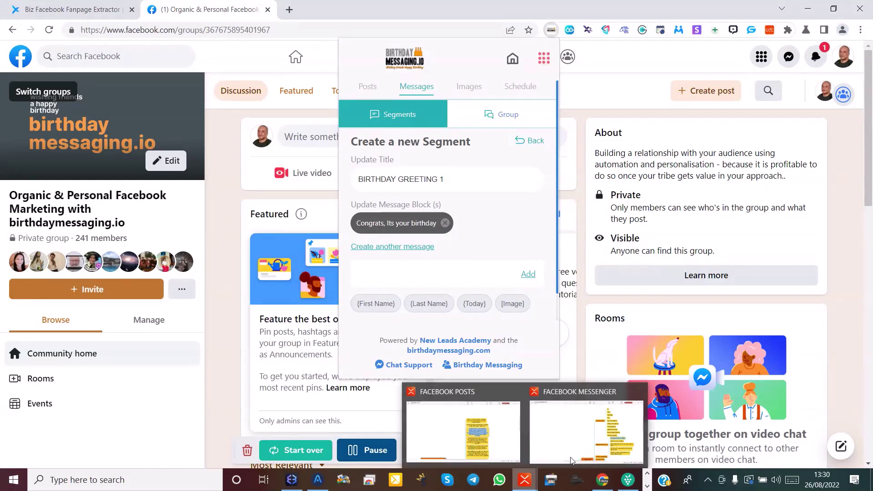
pyautogui.click(587, 425)
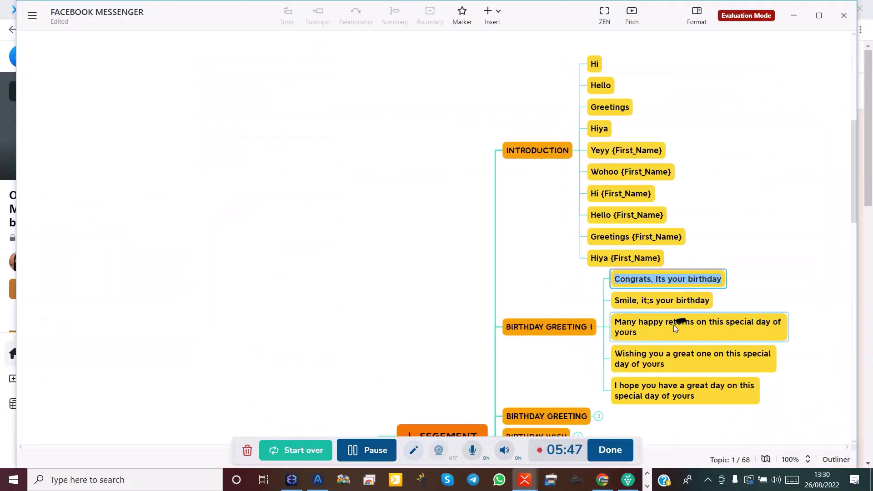
pyautogui.click(643, 335)
pyautogui.click(642, 335)
pyautogui.hotkey('ctrl', 'c')
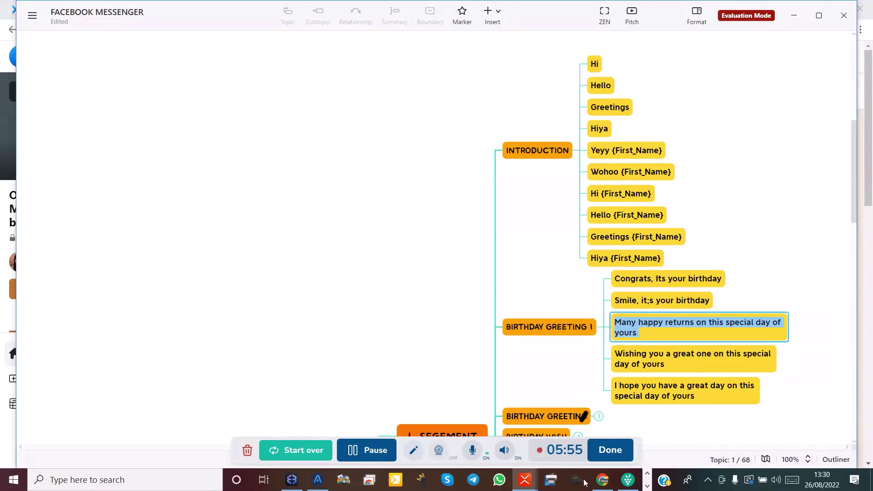
pyautogui.click(602, 486)
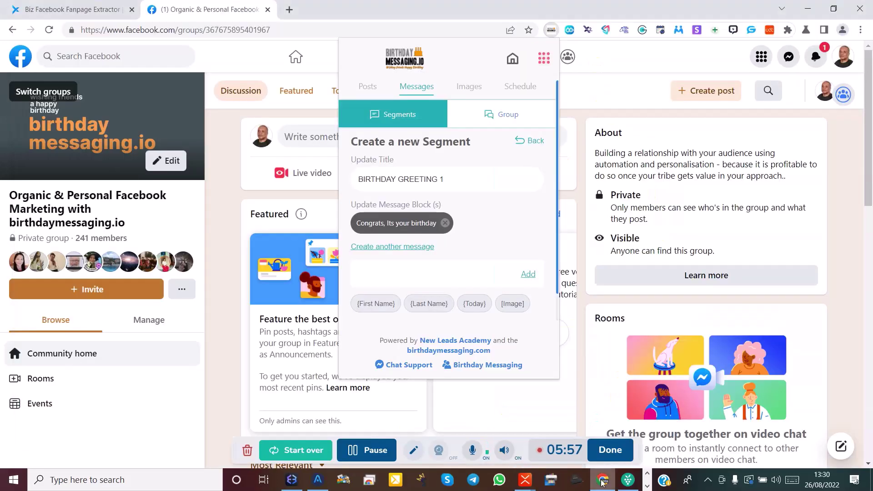
# Paste 'Many happy returns…' as a second message and save the BIRTHDAY GREETING 1 segment.
pyautogui.click(403, 270)
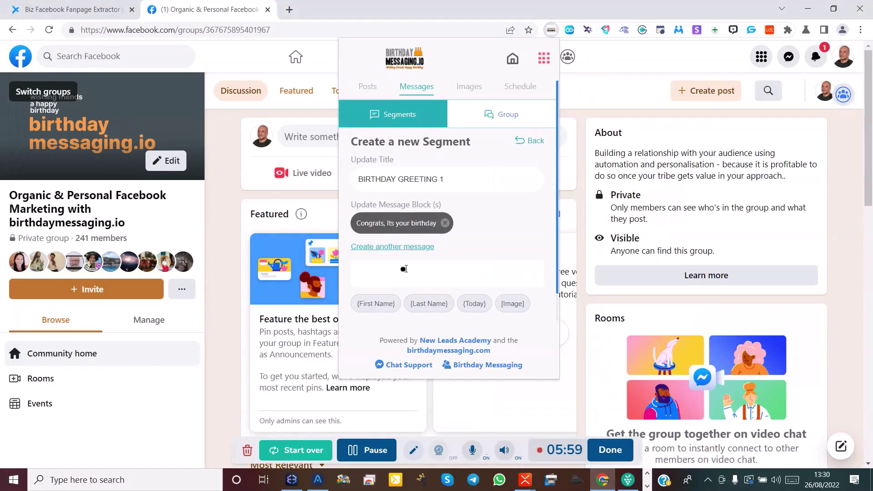
pyautogui.hotkey('ctrl', 'v')
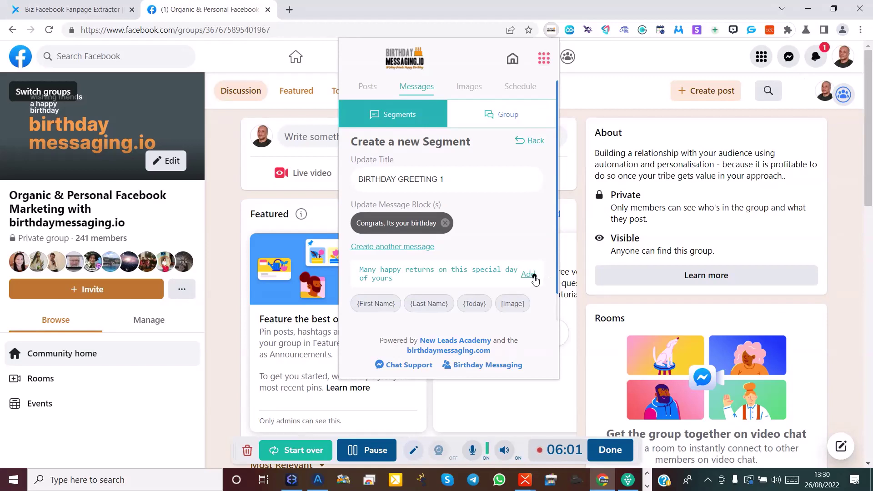
pyautogui.click(533, 275)
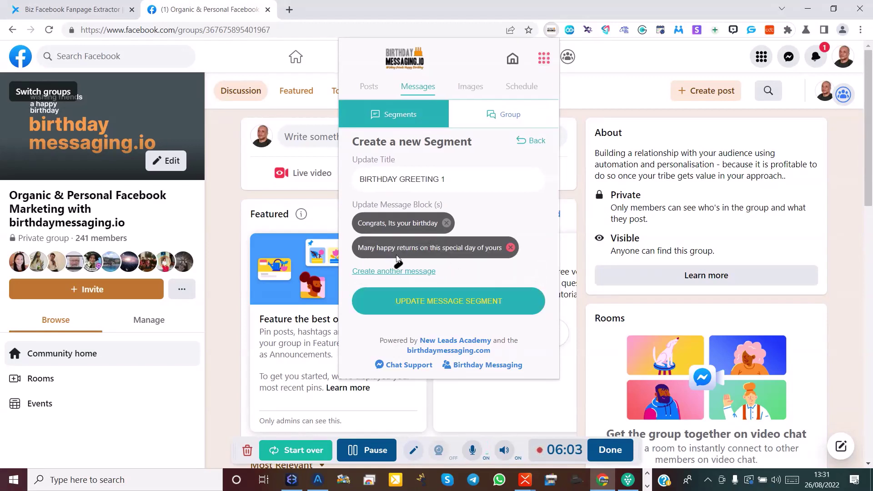
pyautogui.click(431, 305)
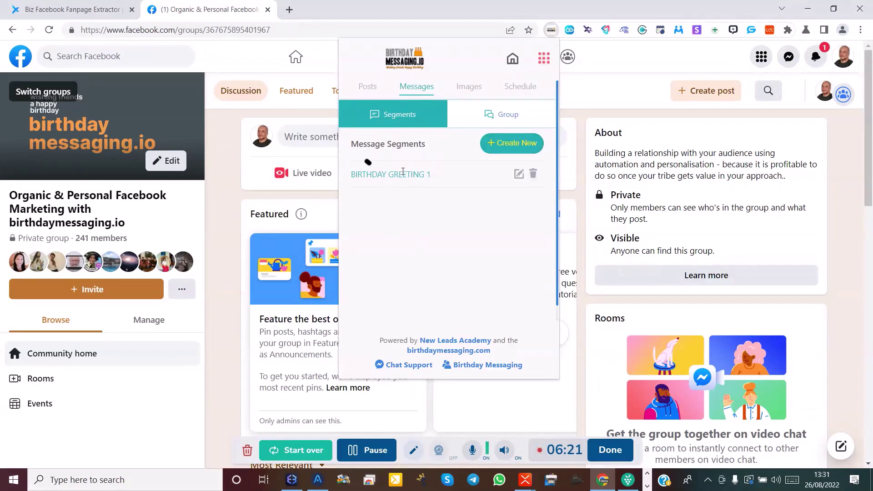
# Create a new segment titled 'introduction' with 'Hi' as its first message.
pyautogui.click(495, 150)
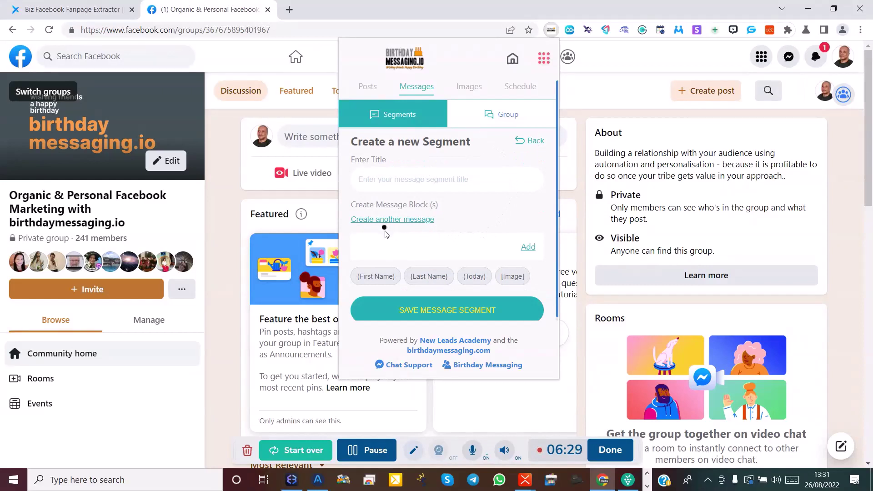
pyautogui.click(438, 250)
pyautogui.click(407, 186)
pyautogui.write('I')
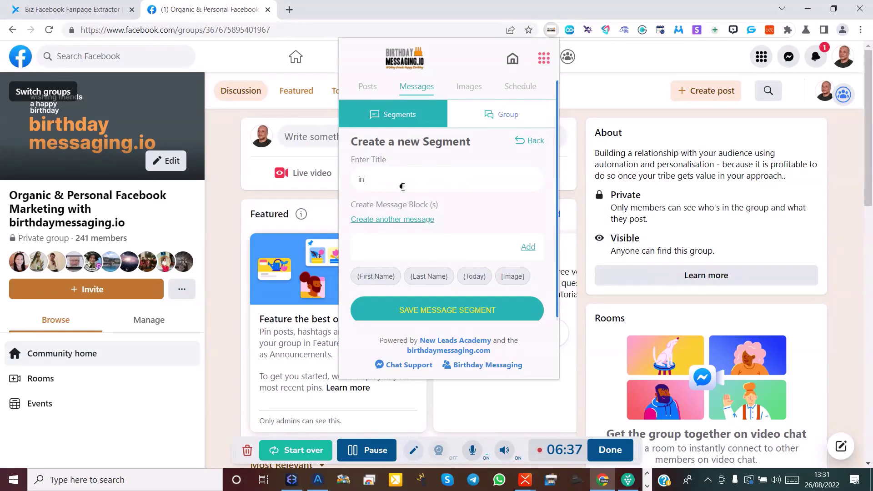
pyautogui.write('ntroduction')
pyautogui.click(385, 249)
pyautogui.write('hI')
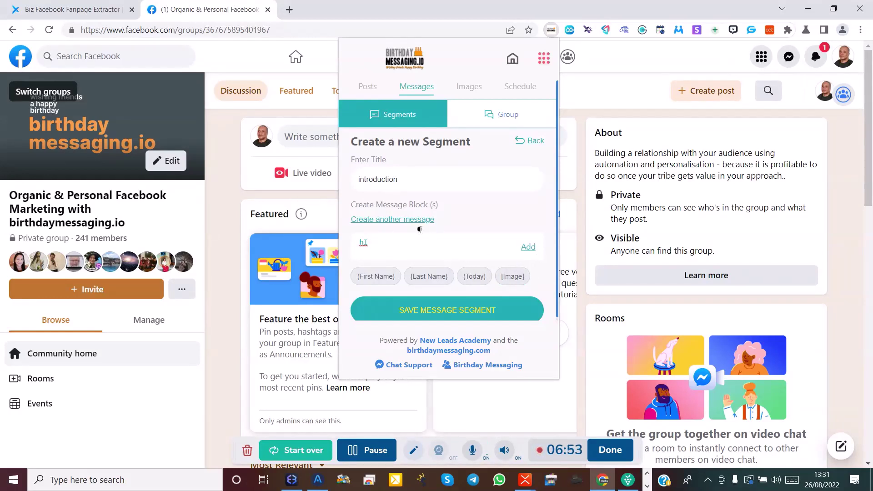
pyautogui.write('Hi')
pyautogui.click(528, 247)
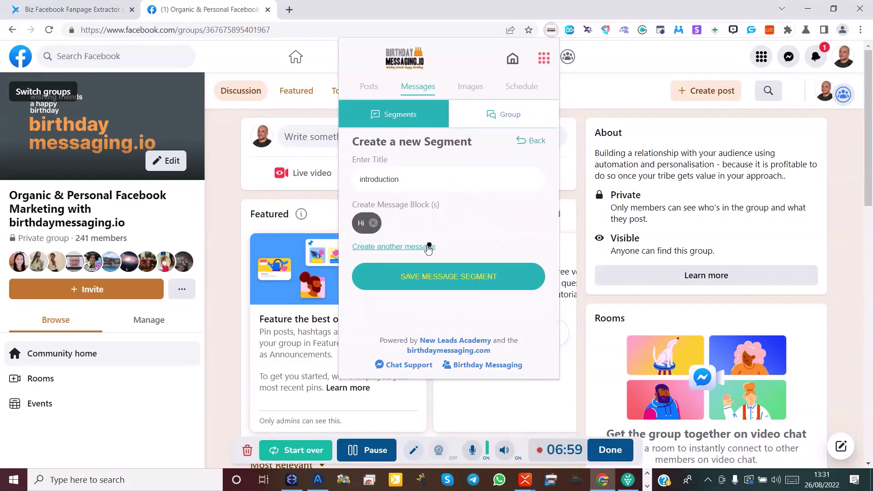
# Add the messages 'Hello' and 'Greetings' and save the introduction segment.
pyautogui.click(399, 250)
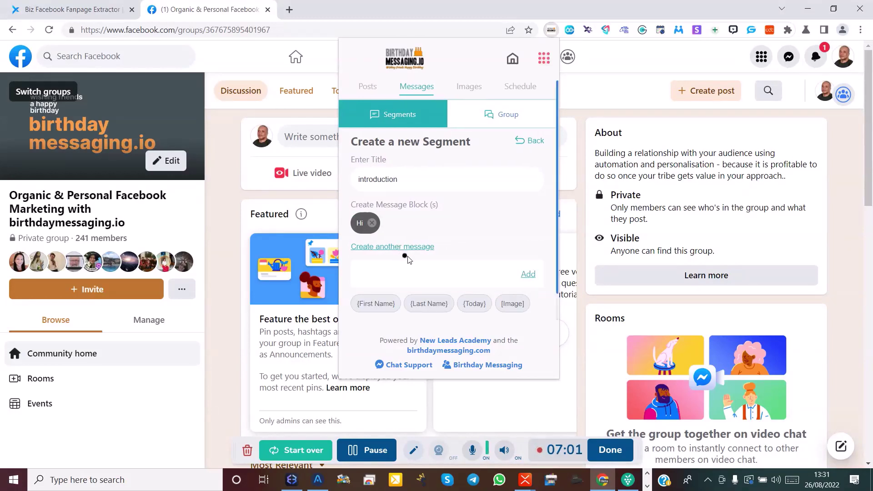
pyautogui.write('Hello')
pyautogui.click(528, 274)
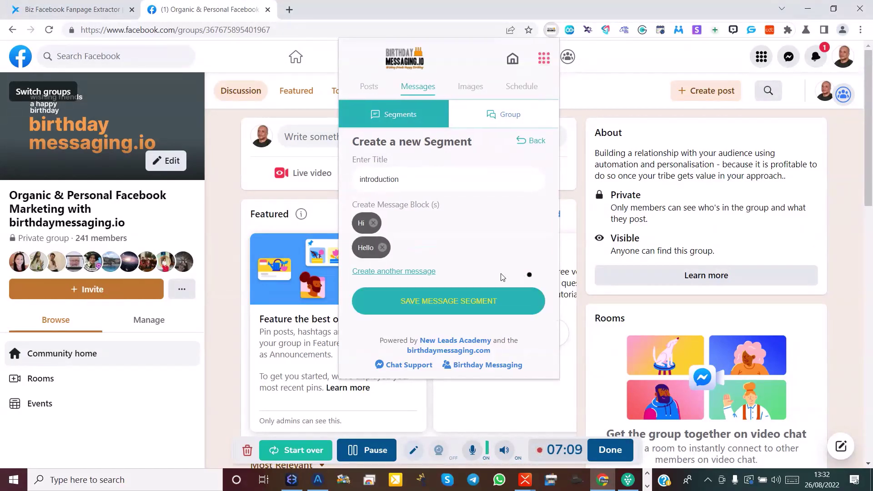
pyautogui.click(395, 274)
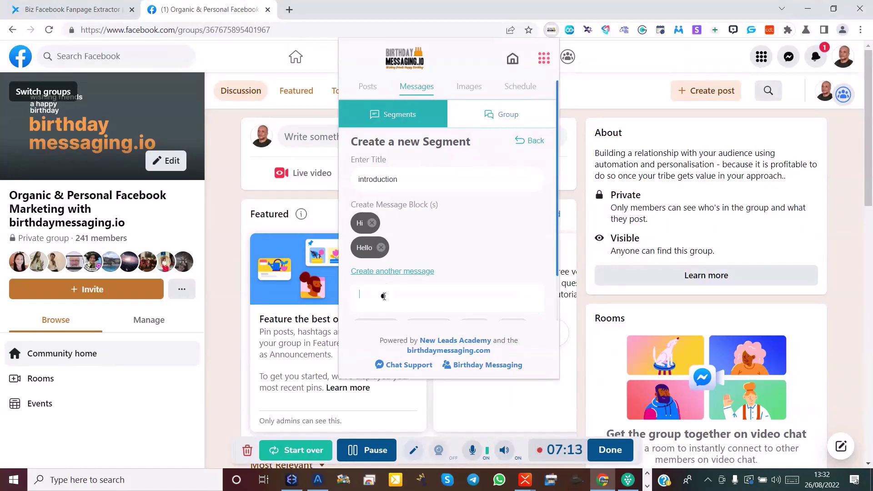
pyautogui.write('Greetings')
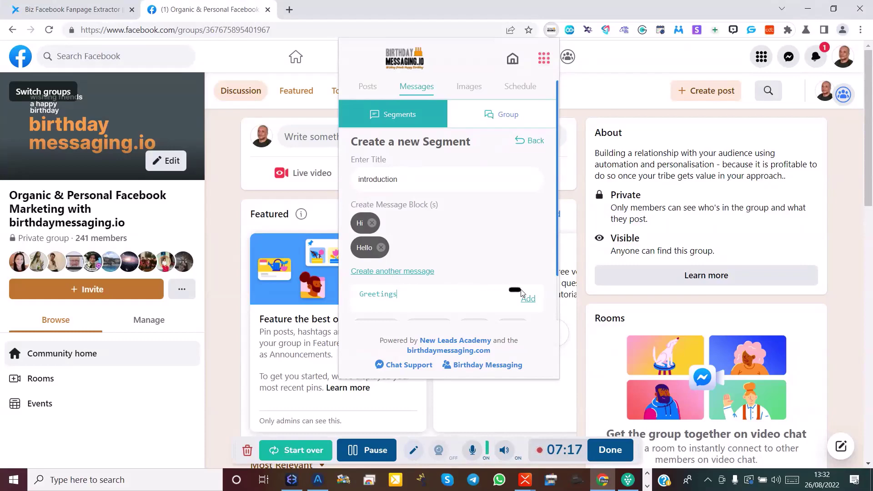
pyautogui.click(528, 299)
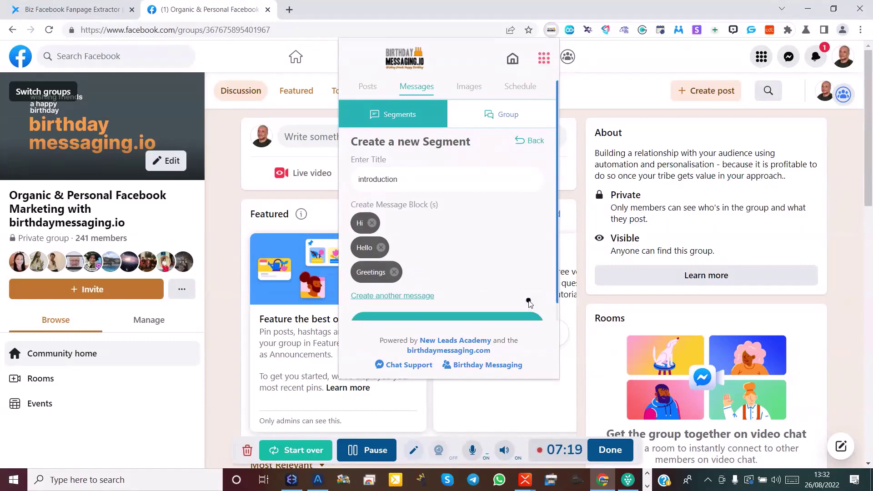
pyautogui.scroll(-2, 524, 291)
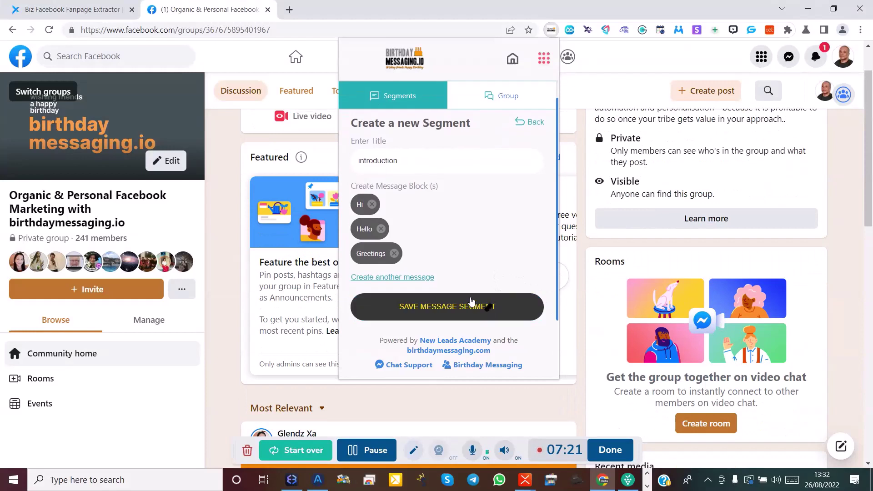
pyautogui.click(440, 311)
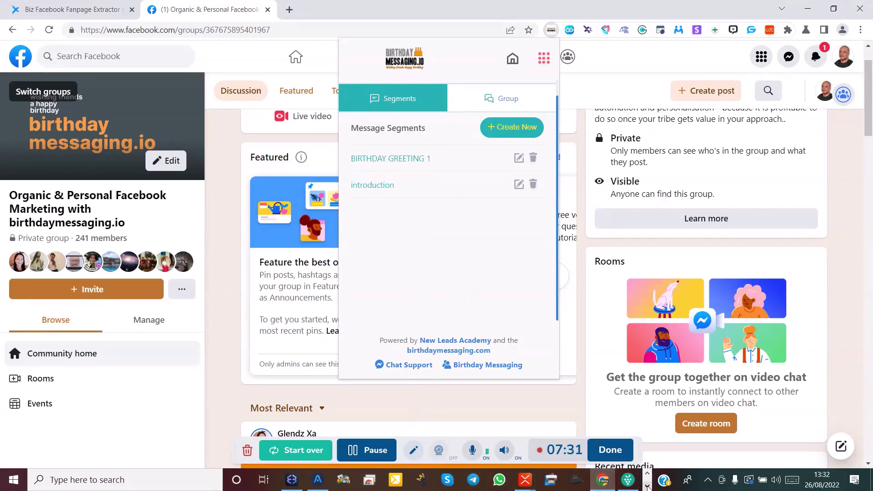
pyautogui.click(526, 483)
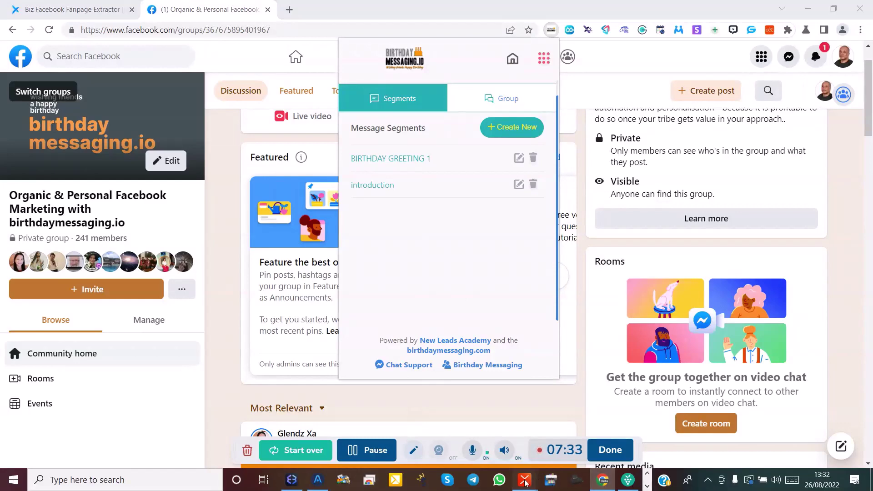
pyautogui.click(561, 439)
# Move the 'Here is something special for your birthday' topic under QUESTION in XMind.
pyautogui.scroll(-5, 531, 318)
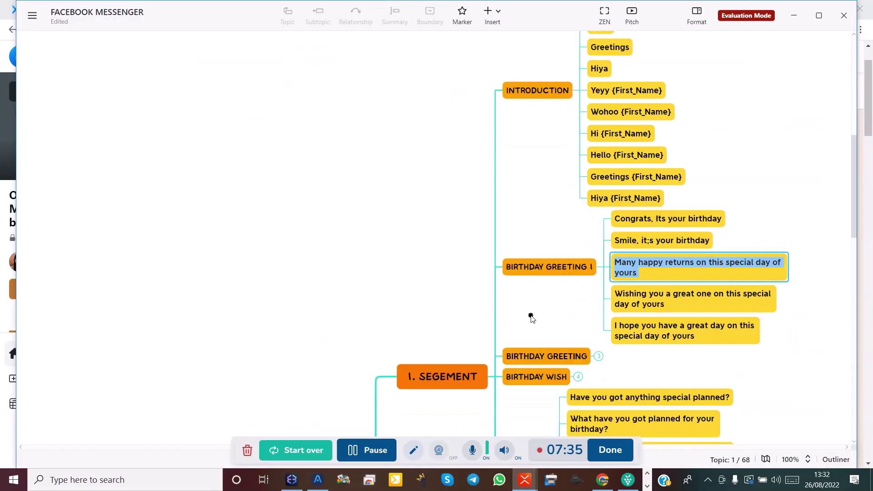
pyautogui.scroll(-4, 531, 313)
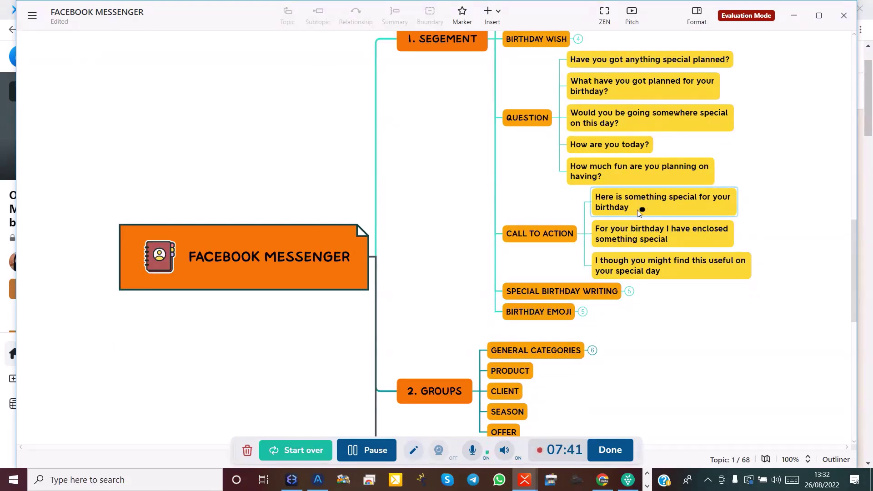
pyautogui.moveTo(610, 205); pyautogui.dragTo(605, 178)
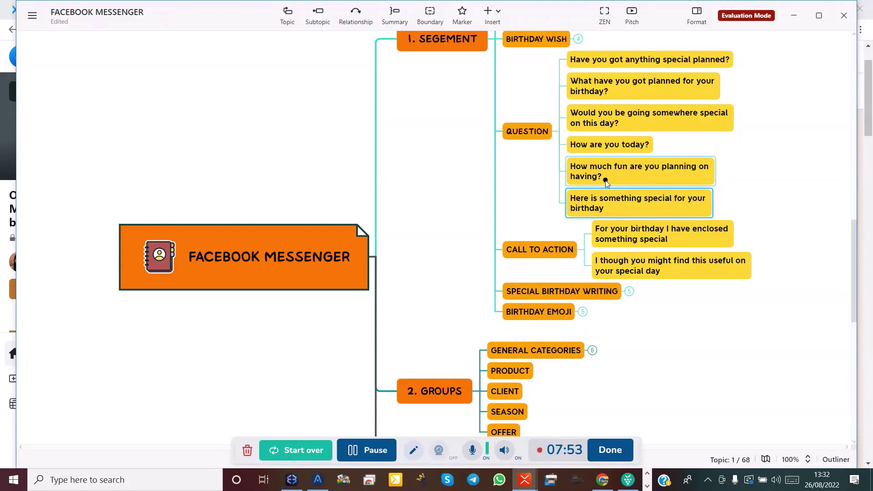
# Select the 'How much fun are you planning on having?' topic text, then return to Chrome.
pyautogui.doubleClick(605, 181)
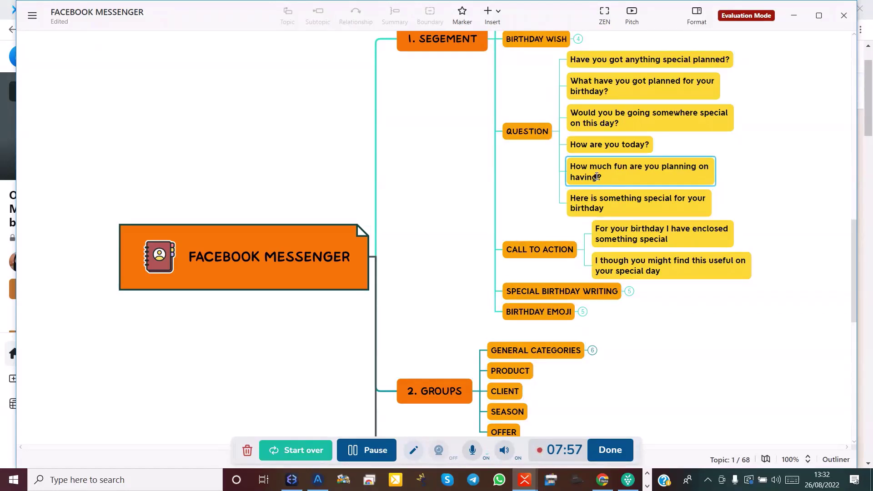
pyautogui.hotkey('ctrl', 'a')
pyautogui.hotkey('ctrl', 'c')
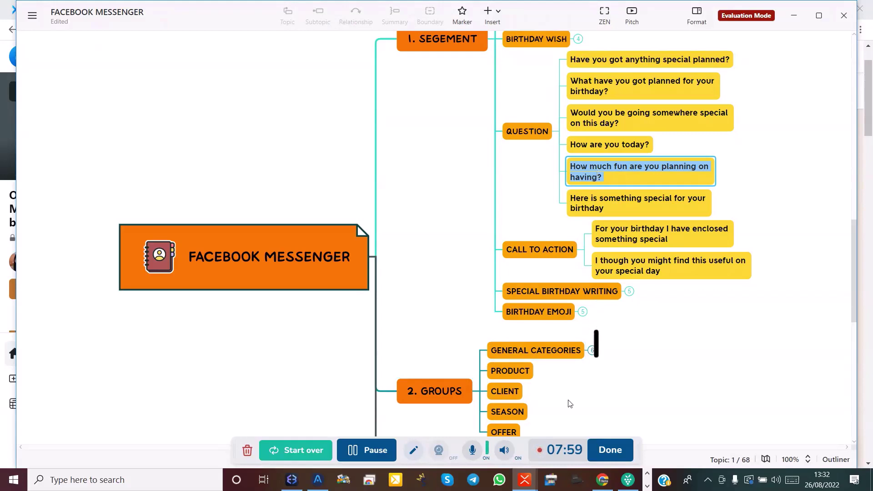
pyautogui.click(605, 482)
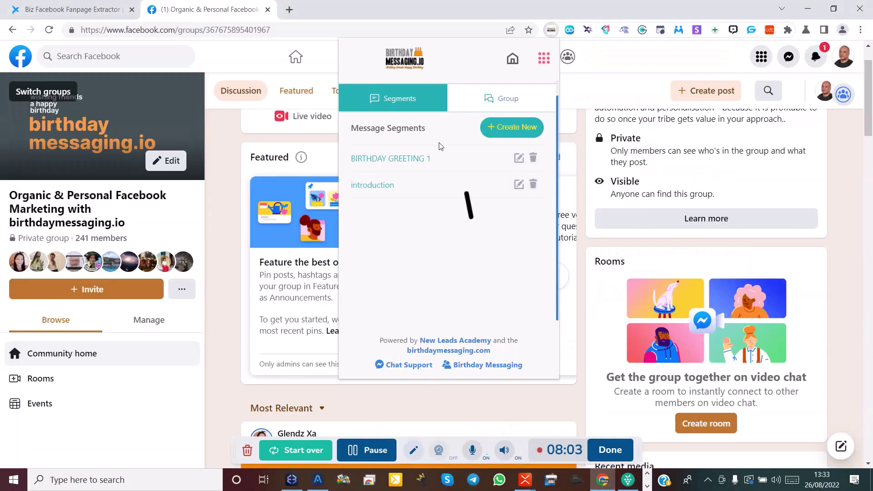
# Create and save segment QUESTION with messages 'How much fun are you planning on having?' and 'What are your plan?'.
pyautogui.click(499, 130)
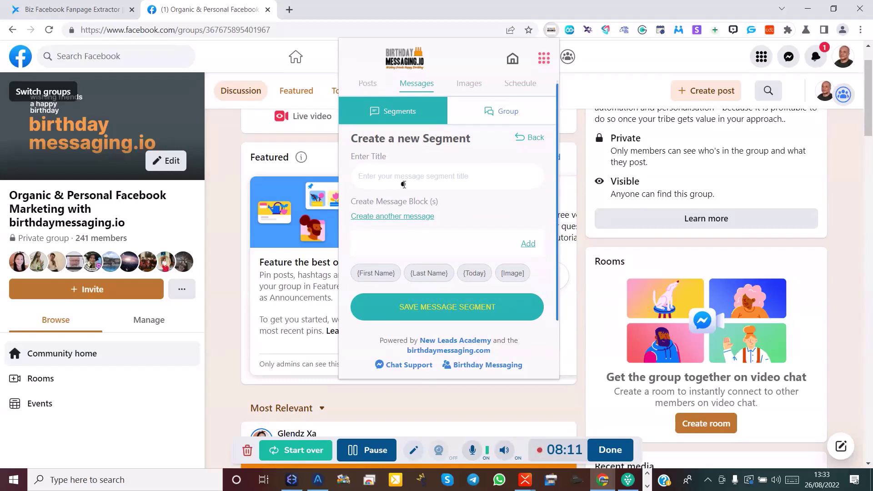
pyautogui.write('QU')
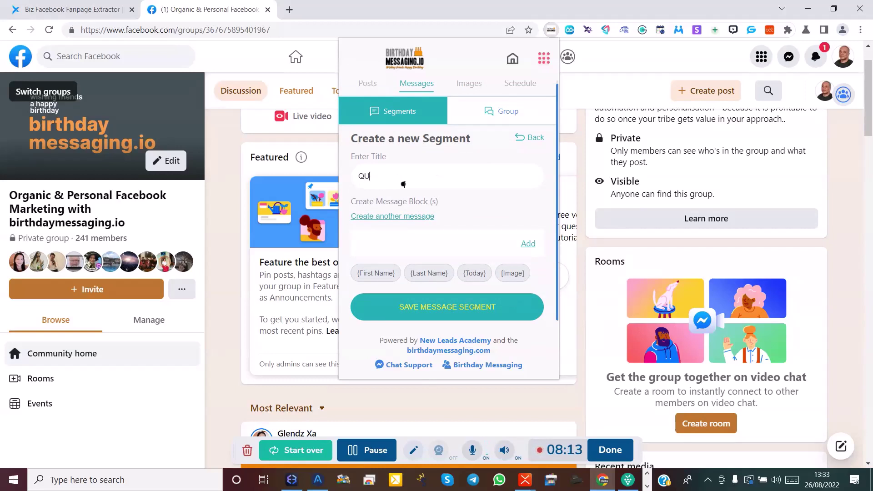
pyautogui.write('ESTION')
pyautogui.click(374, 233)
pyautogui.hotkey('ctrl', 'v')
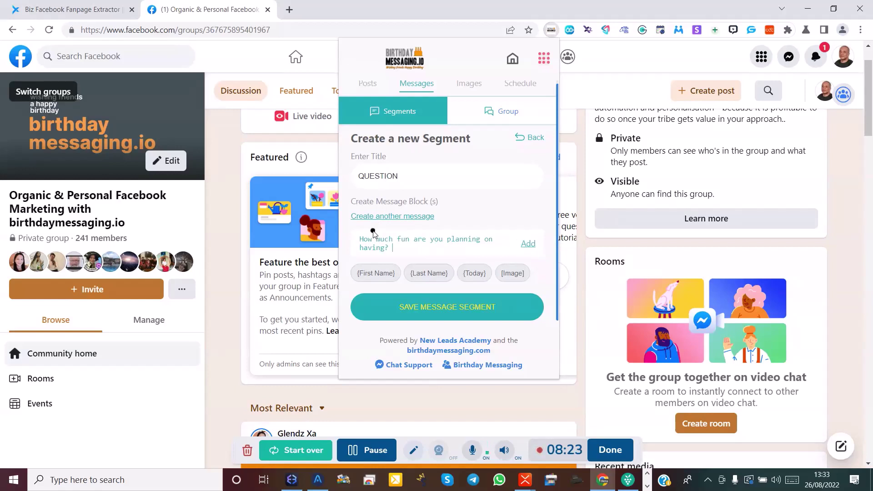
pyautogui.click(531, 244)
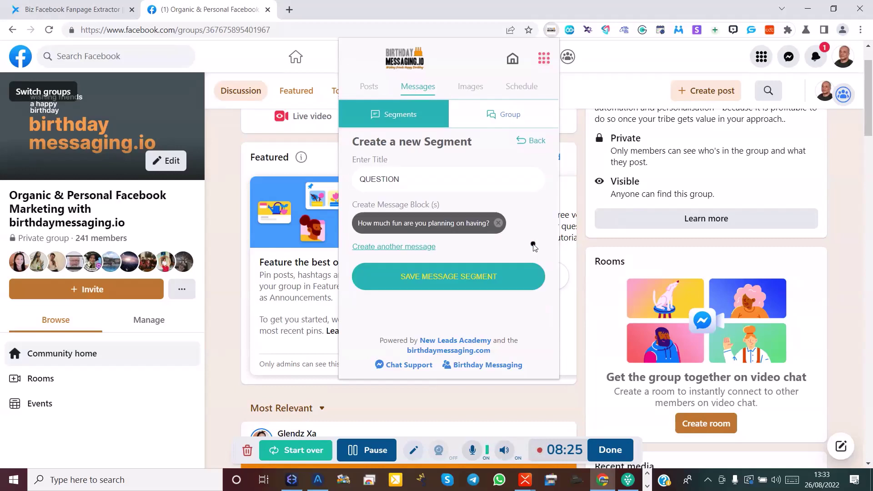
pyautogui.click(410, 248)
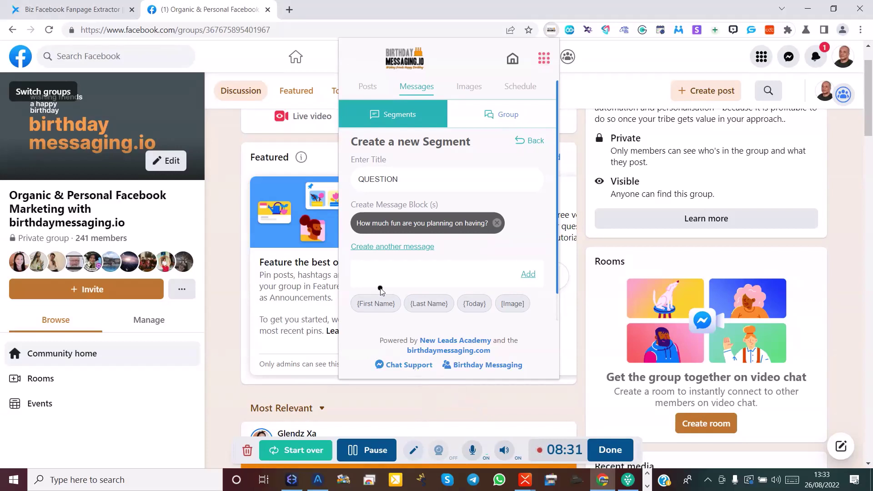
pyautogui.write('What are your plan')
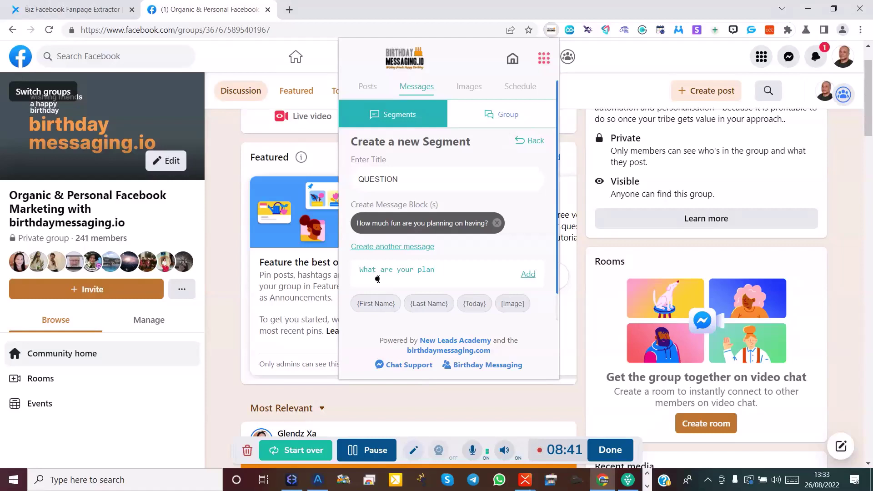
pyautogui.write('?')
pyautogui.click(529, 278)
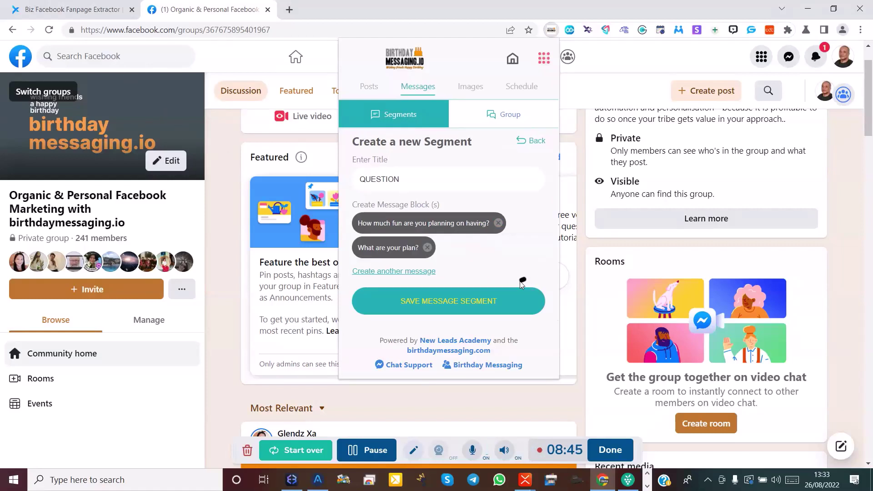
pyautogui.click(452, 304)
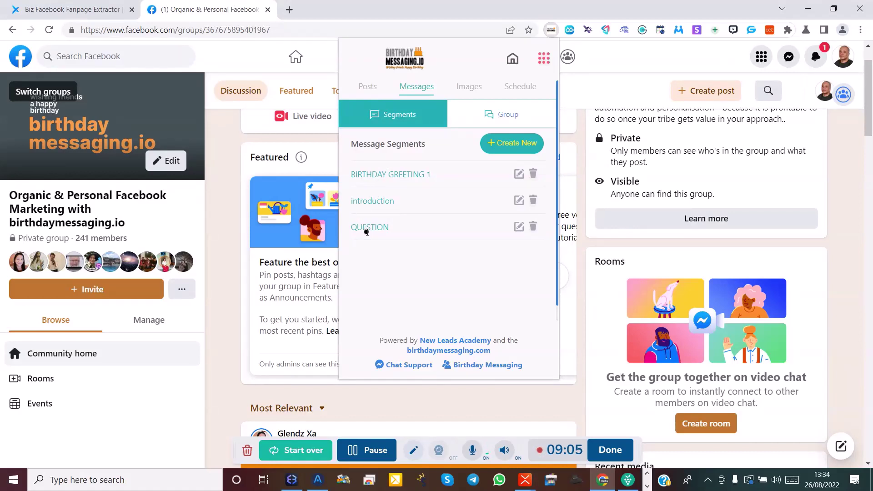
# Start a new message group titled GROUP ONE and insert the introduction segment.
pyautogui.click(492, 121)
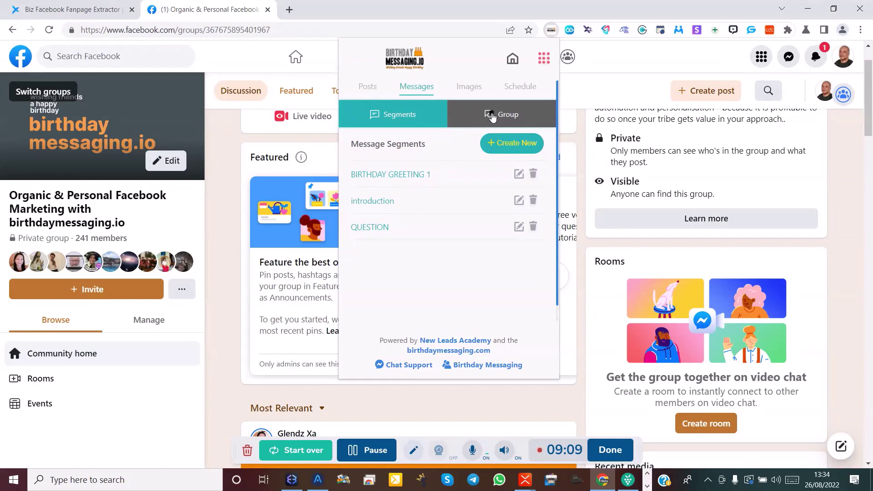
pyautogui.click(492, 117)
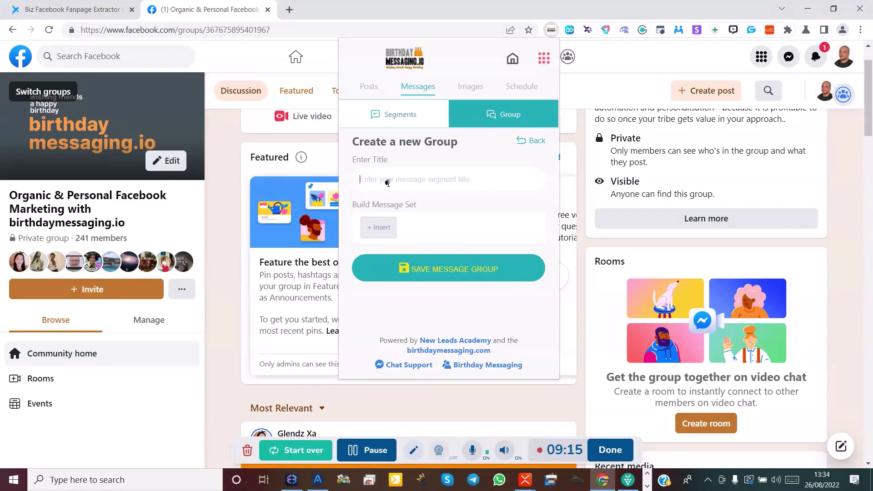
pyautogui.write('G')
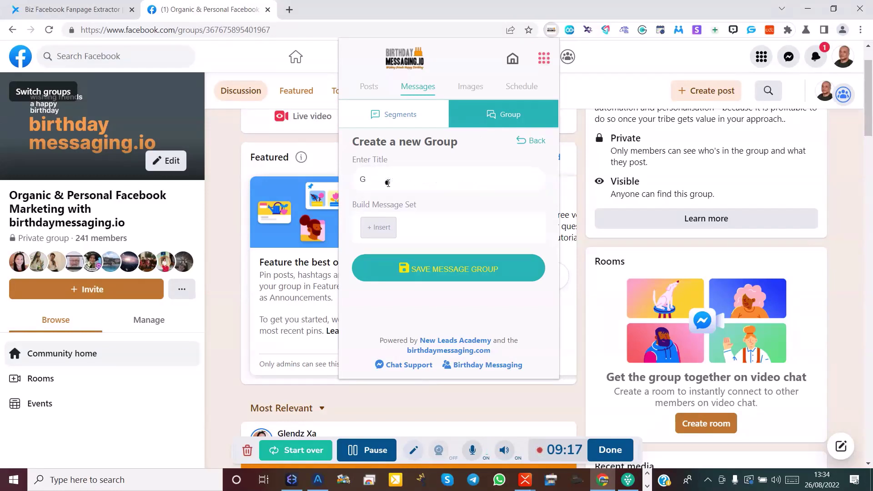
pyautogui.write('ROUP ONE')
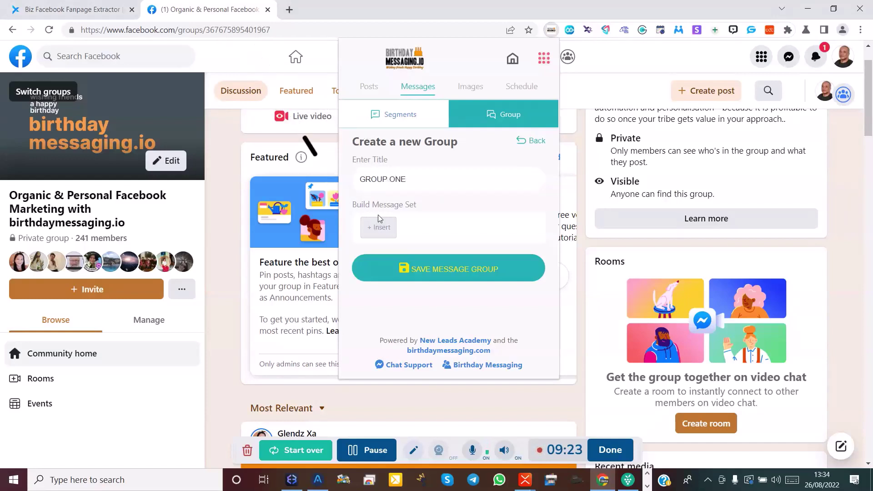
pyautogui.click(385, 230)
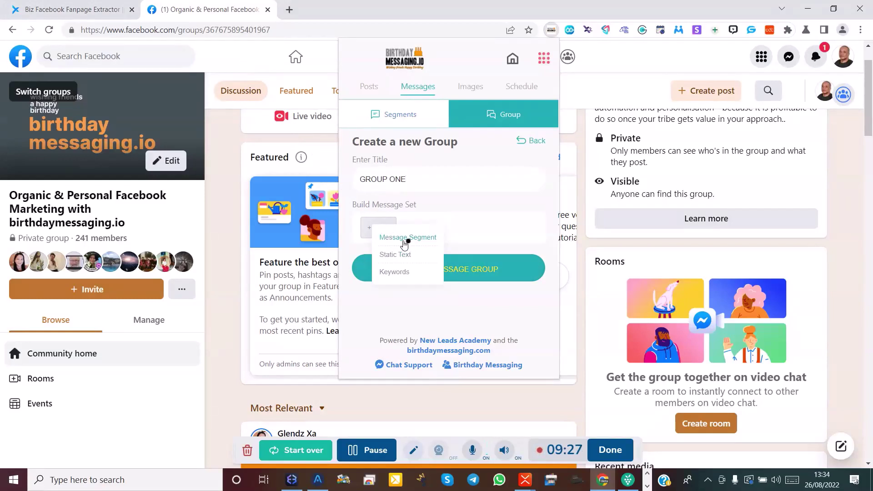
pyautogui.click(400, 238)
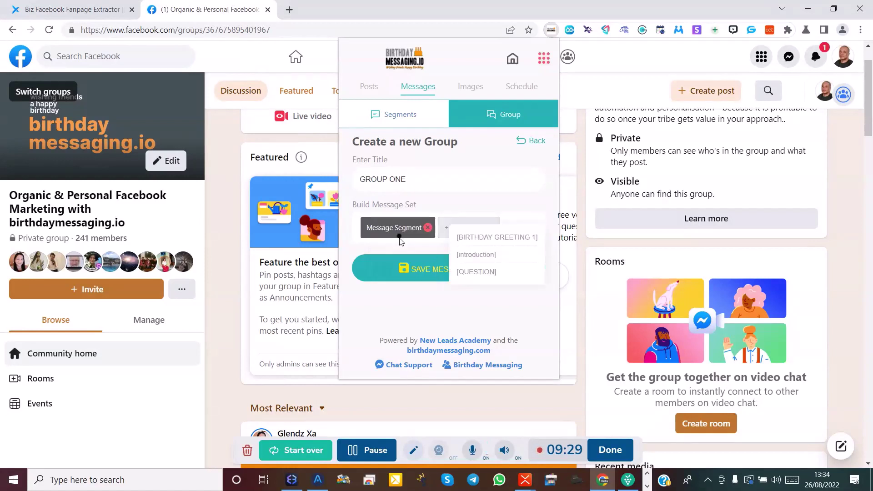
pyautogui.click(471, 259)
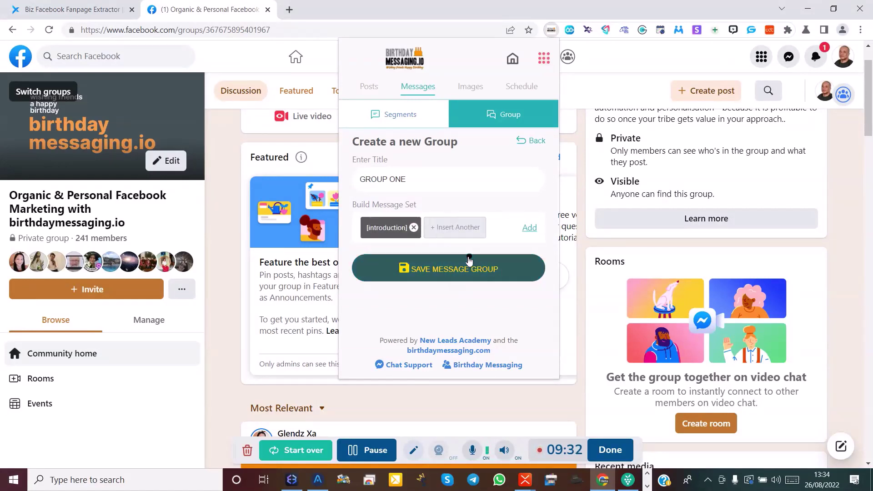
# Insert the BIRTHDAY GREETING 1 and QUESTION segments into the group's message set.
pyautogui.click(457, 232)
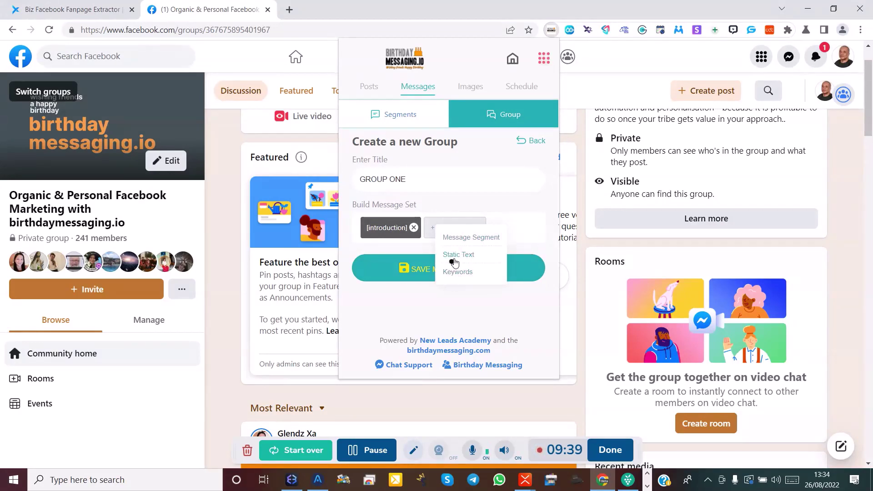
pyautogui.click(461, 244)
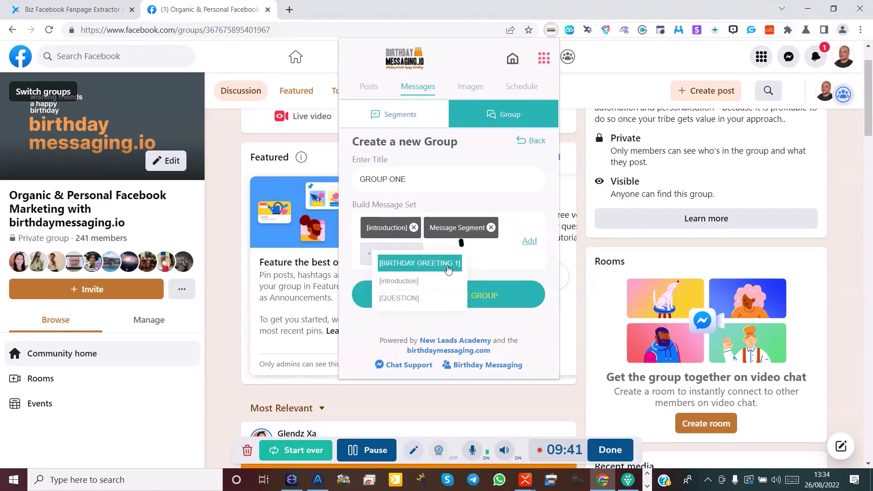
pyautogui.click(408, 267)
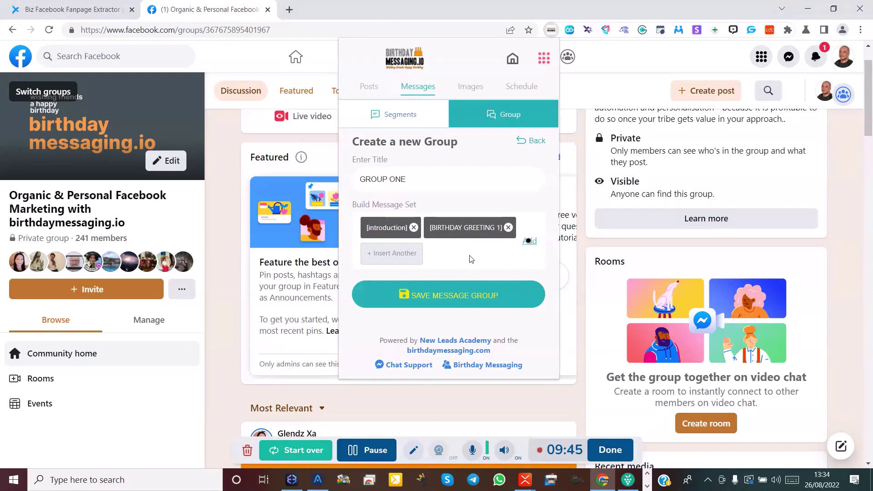
pyautogui.click(395, 258)
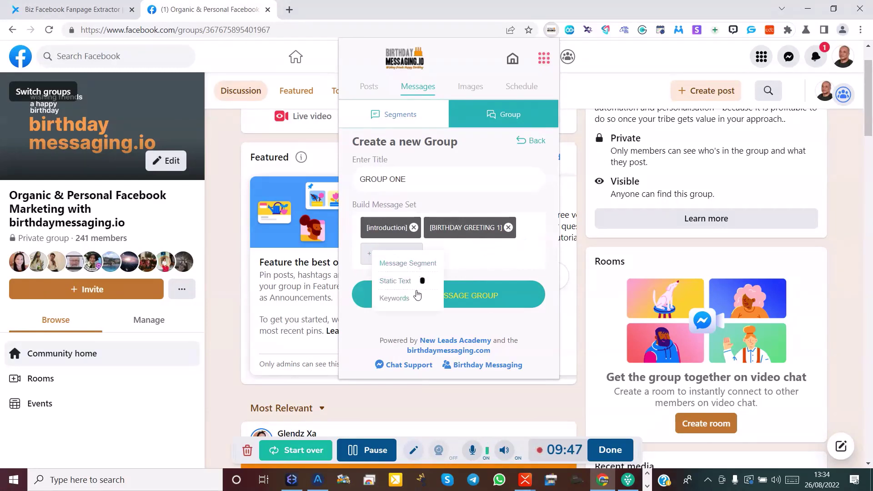
pyautogui.click(408, 267)
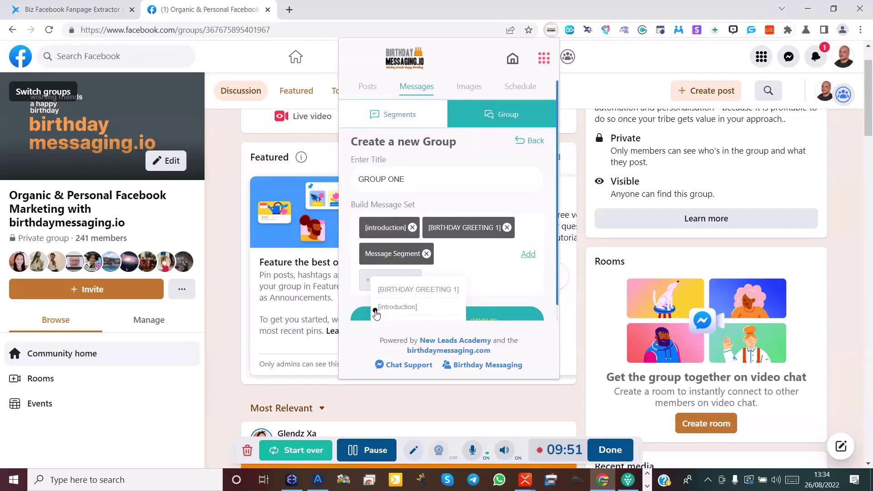
pyautogui.scroll(-1, 396, 309)
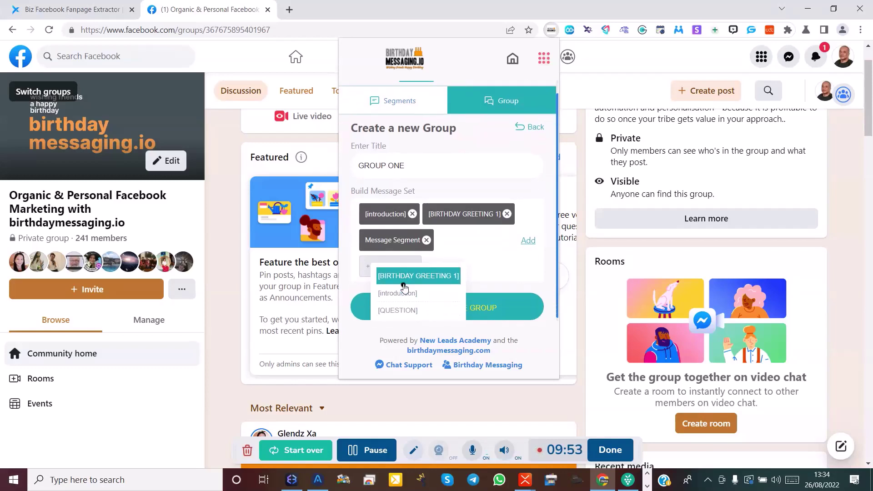
pyautogui.click(401, 313)
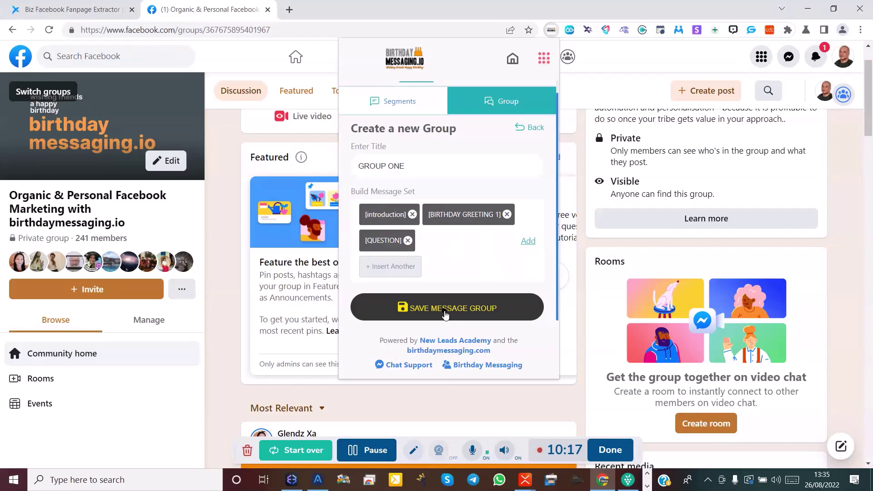
pyautogui.click(446, 315)
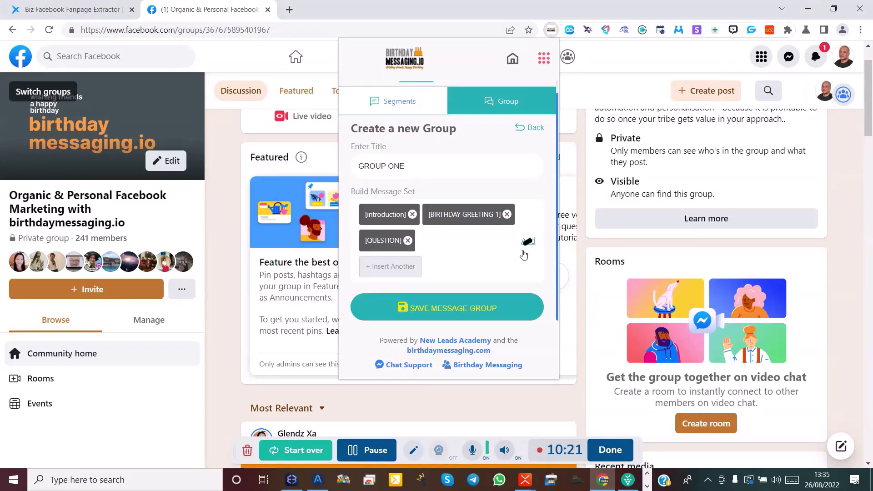
pyautogui.click(443, 312)
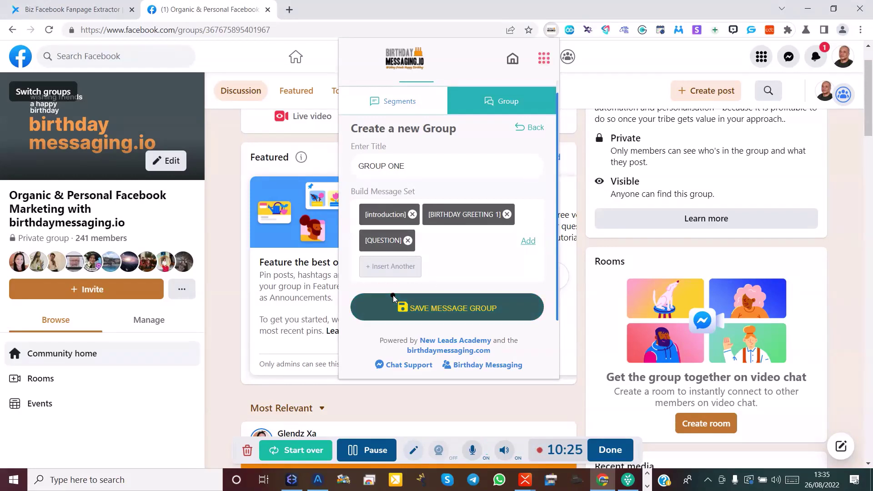
pyautogui.click(425, 312)
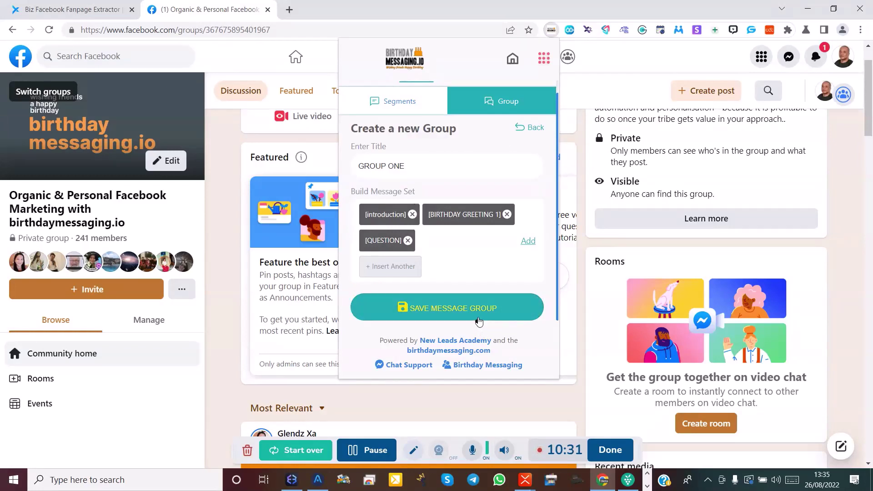
pyautogui.click(436, 311)
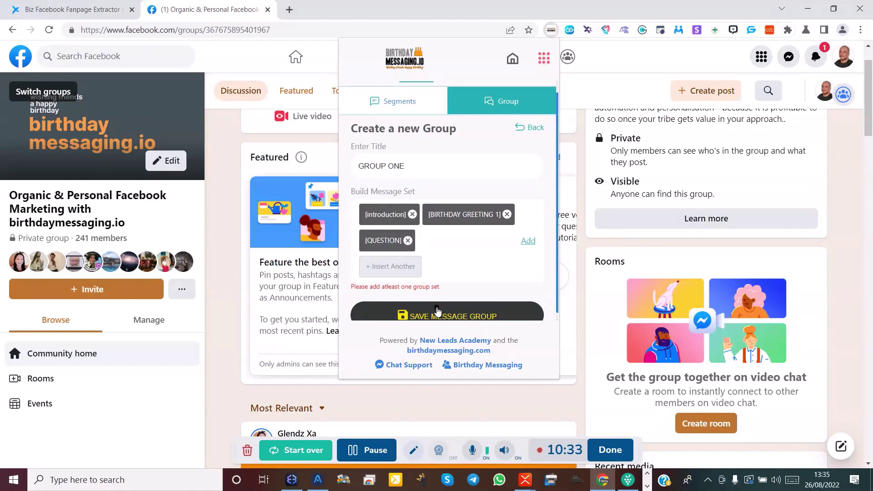
pyautogui.click(364, 450)
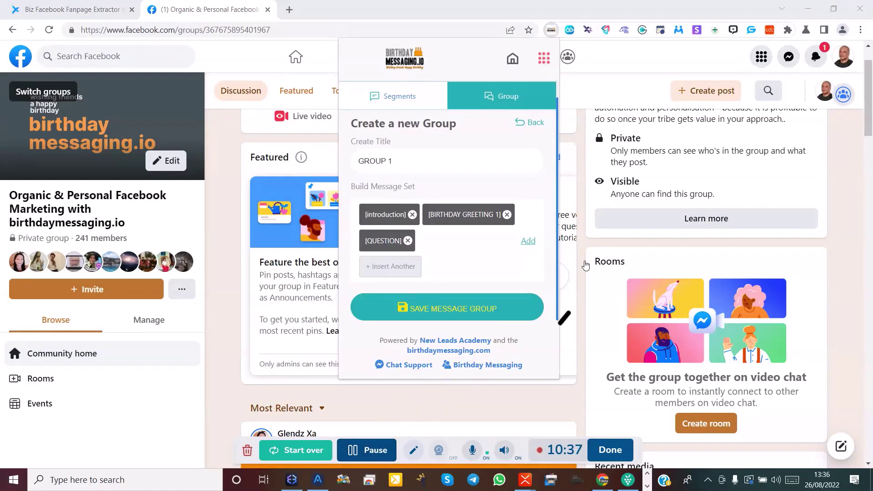
# Confirm the three segments as one message set and save the GROUP 1 message group.
pyautogui.click(526, 245)
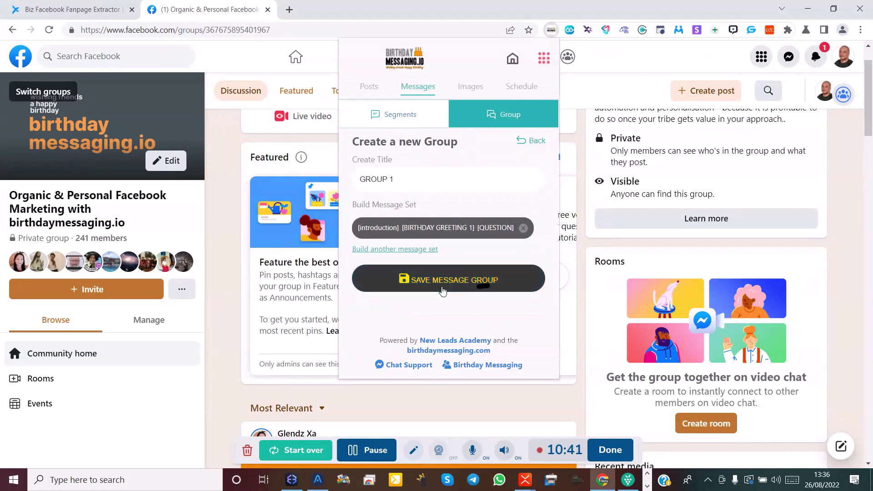
pyautogui.click(436, 285)
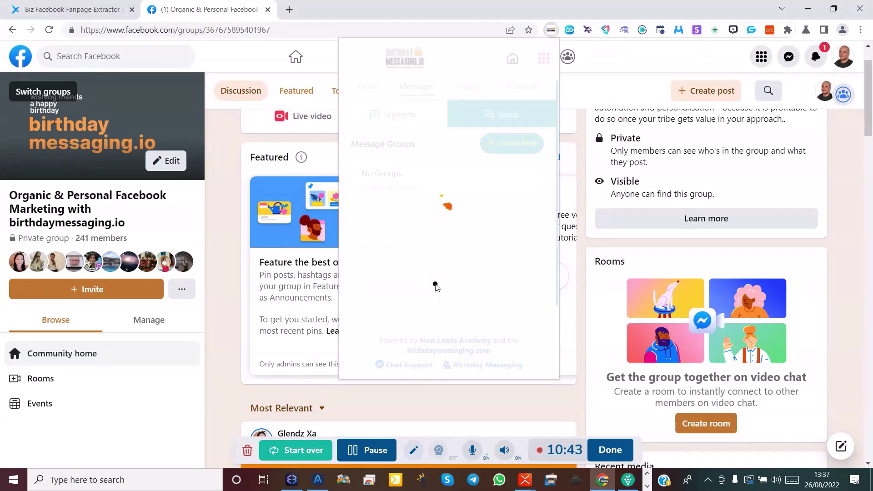